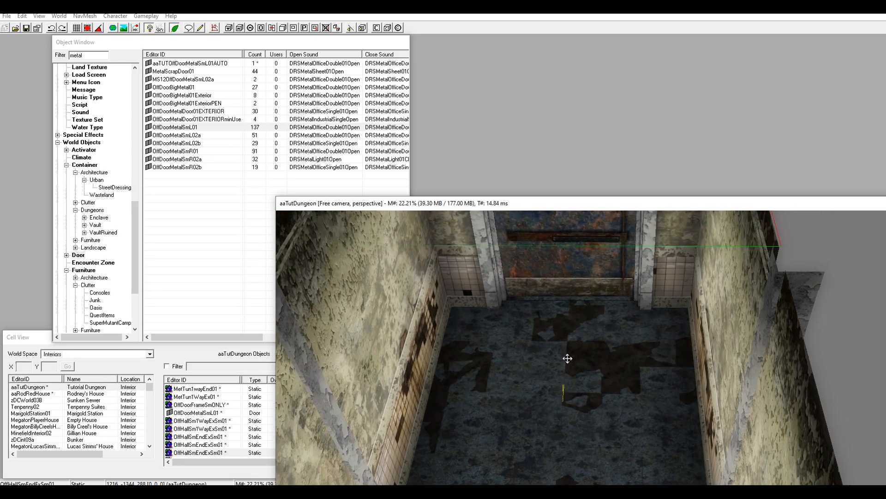
# Turn on navmesh editing for the aaTutDungeon cell and switch to vertex selection mode.
pyautogui.scroll(3, 566, 346)
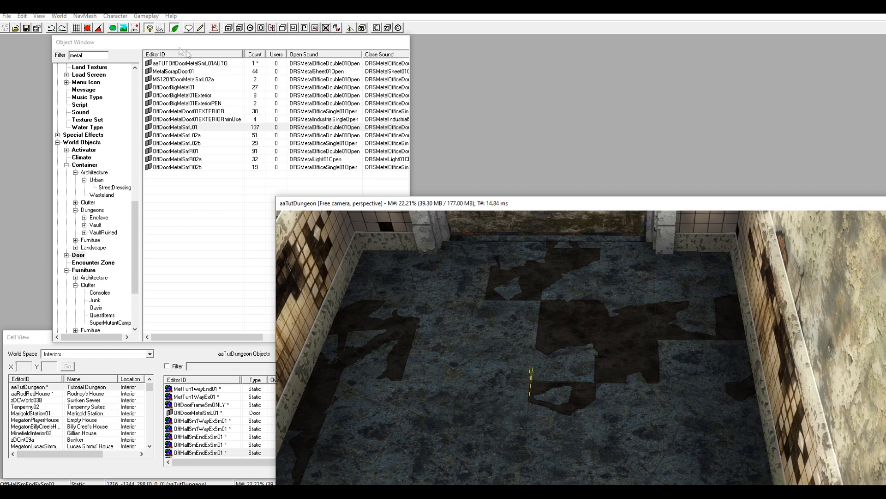
pyautogui.click(215, 28)
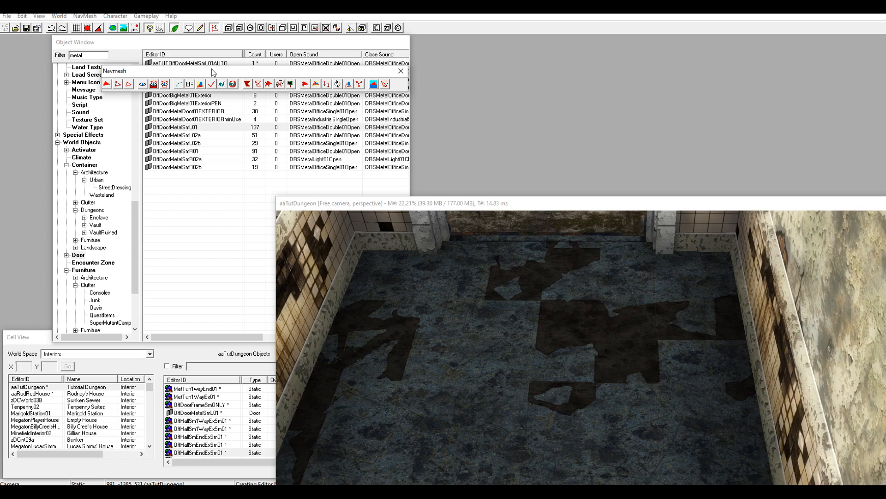
pyautogui.moveTo(211, 70); pyautogui.dragTo(219, 87)
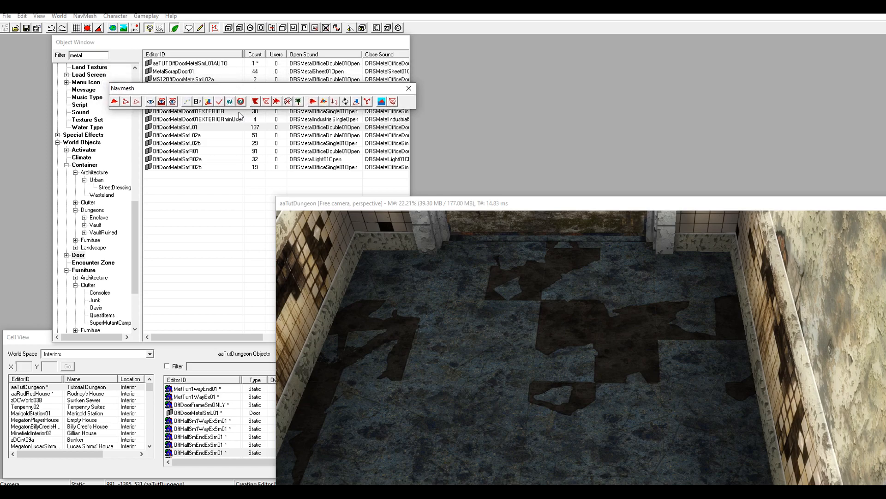
pyautogui.click(126, 102)
# Place two navmesh vertices on the upper corridor floor, one in each corner beside the metal door.
pyautogui.moveTo(425, 292); pyautogui.dragTo(461, 324, button='middle')
pyautogui.keyDown('ctrl'); pyautogui.rightClick(400, 285); pyautogui.keyUp('ctrl')
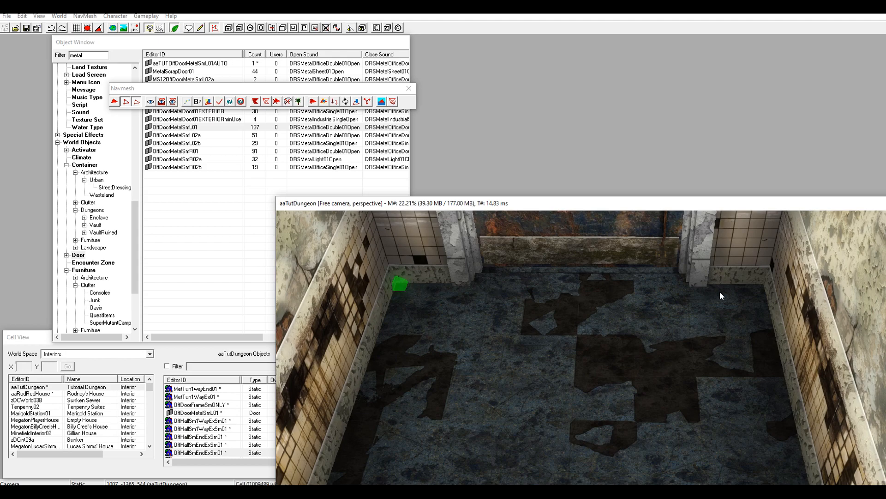
pyautogui.keyDown('ctrl'); pyautogui.rightClick(760, 289); pyautogui.keyUp('ctrl')
# Place two navmesh vertices on the top step of the stairs, one against each side wall.
pyautogui.moveTo(759, 288); pyautogui.dragTo(576, 379, button='middle')
pyautogui.moveTo(480, 400); pyautogui.dragTo(402, 345, button='middle')
pyautogui.keyDown('ctrl'); pyautogui.rightClick(420, 333); pyautogui.keyUp('ctrl')
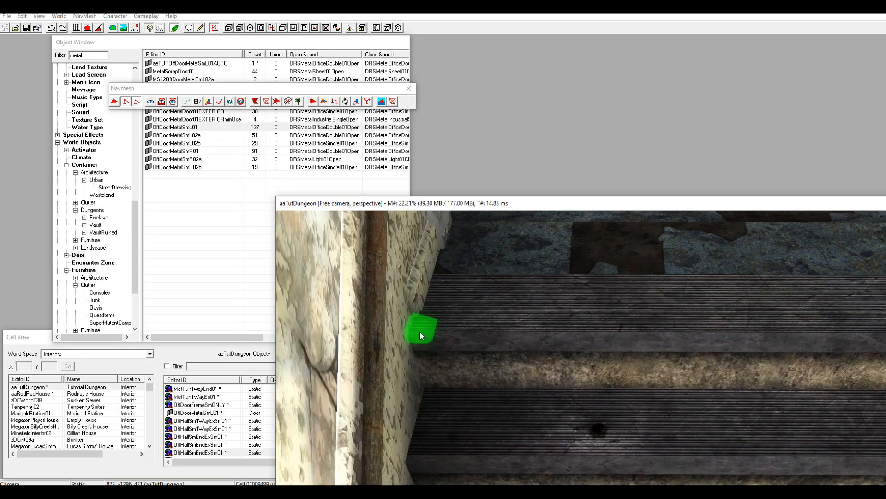
pyautogui.moveTo(534, 331); pyautogui.dragTo(740, 360, button='middle')
pyautogui.keyDown('ctrl'); pyautogui.rightClick(736, 333); pyautogui.keyUp('ctrl')
# Place two navmesh vertices on the floor at the foot of the stairs, one at each side wall.
pyautogui.moveTo(735, 330); pyautogui.dragTo(544, 341, button='middle')
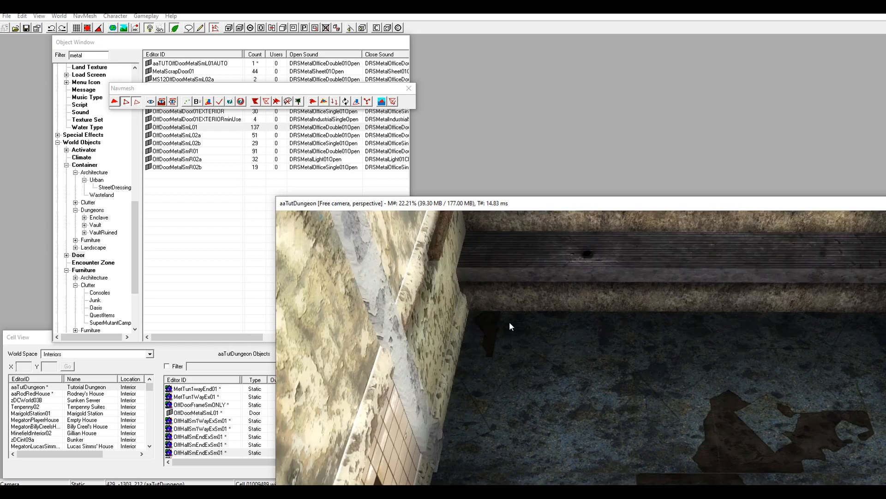
pyautogui.keyDown('ctrl'); pyautogui.rightClick(478, 315); pyautogui.keyUp('ctrl')
pyautogui.moveTo(477, 315); pyautogui.dragTo(611, 347, button='middle')
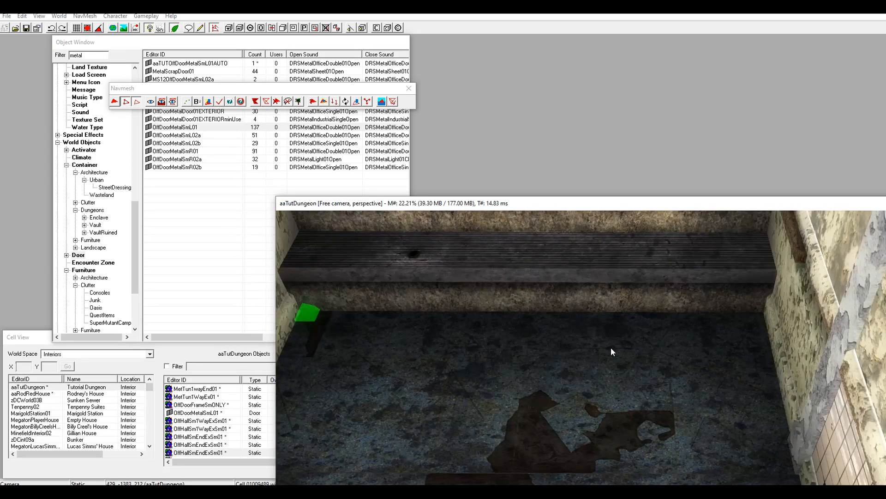
pyautogui.keyDown('ctrl'); pyautogui.rightClick(763, 312); pyautogui.keyUp('ctrl')
# Place navmesh vertices in the two far corners of the lower landing, opposite the stairs.
pyautogui.moveTo(702, 361); pyautogui.dragTo(469, 359, button='middle')
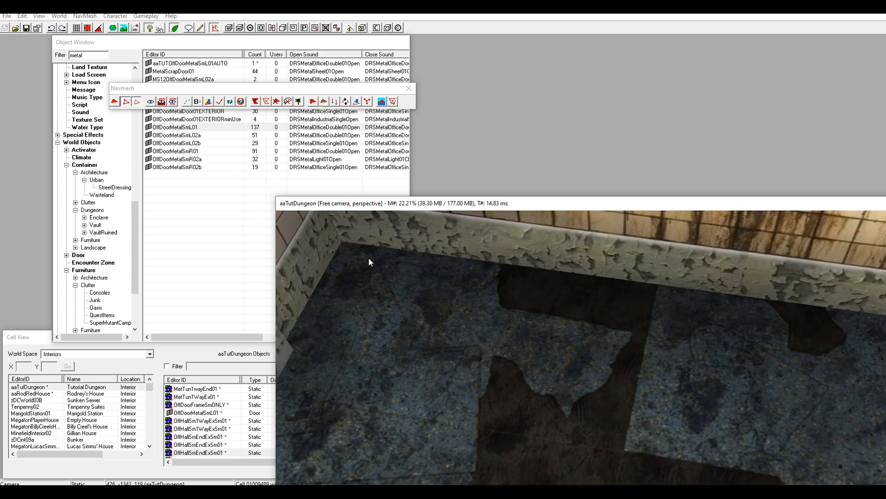
pyautogui.keyDown('ctrl'); pyautogui.rightClick(344, 244); pyautogui.keyUp('ctrl')
pyautogui.scroll(-3, 348, 265)
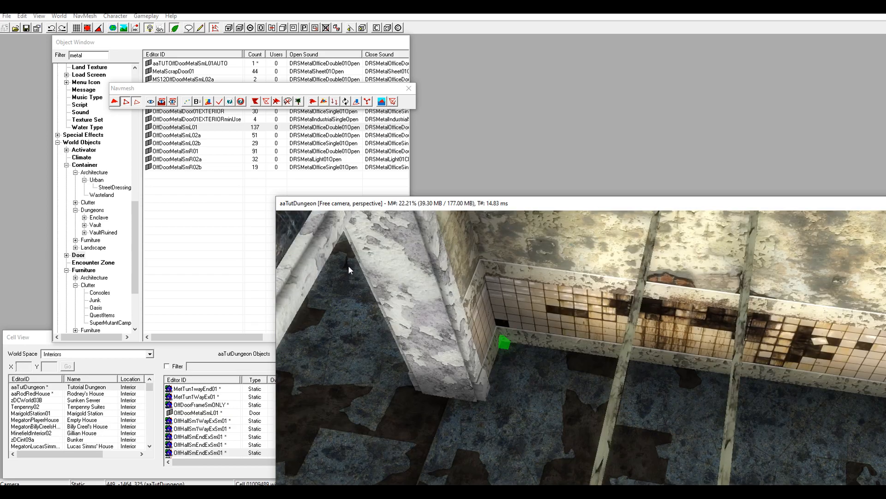
pyautogui.moveTo(415, 411); pyautogui.dragTo(344, 298, button='middle')
pyautogui.keyDown('ctrl'); pyautogui.rightClick(581, 323); pyautogui.keyUp('ctrl')
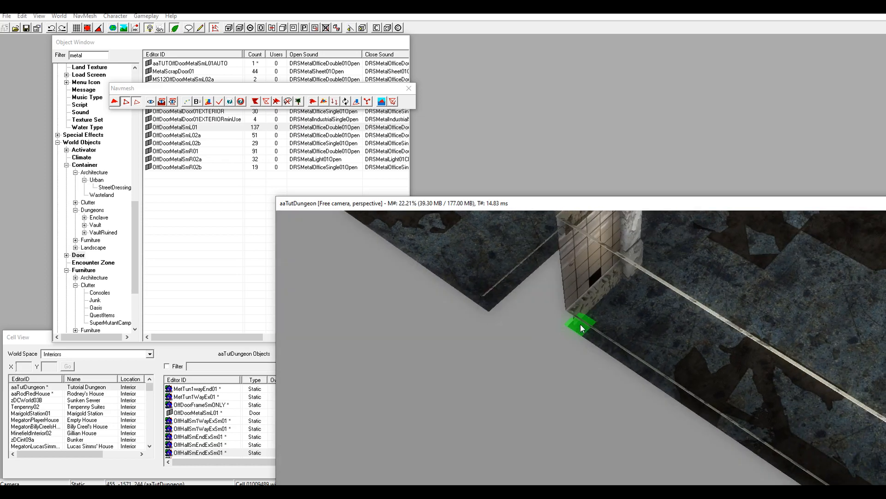
# Place four navmesh vertices around the lower opening's two pillars, two on the landing side and two on the hallway side.
pyautogui.moveTo(568, 334); pyautogui.dragTo(549, 355, button='middle')
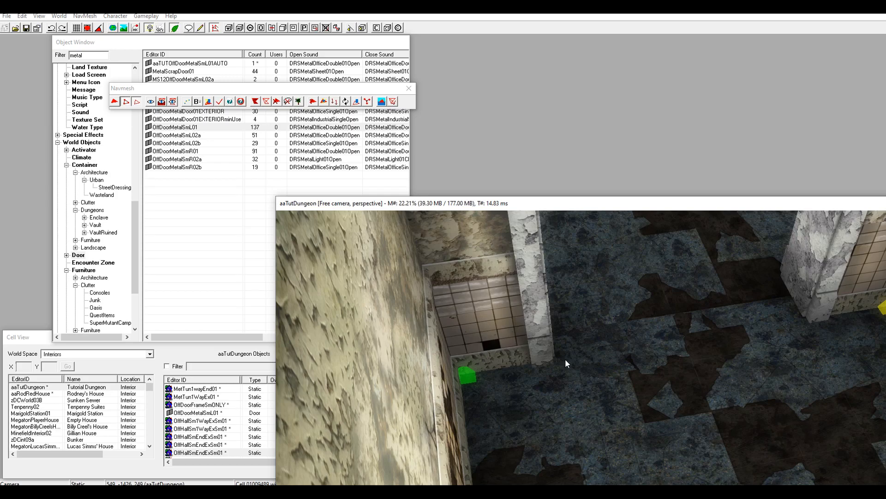
pyautogui.keyDown('ctrl'); pyautogui.rightClick(565, 361); pyautogui.keyUp('ctrl')
pyautogui.moveTo(693, 352); pyautogui.dragTo(581, 354, button='middle')
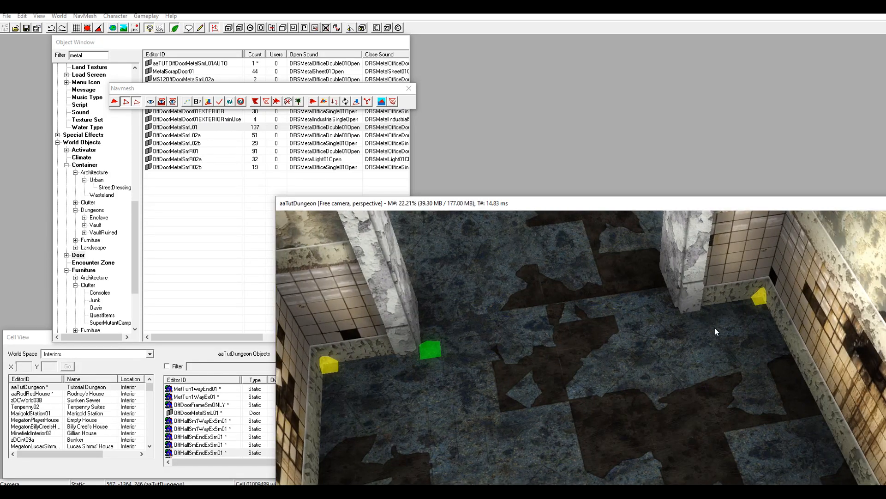
pyautogui.keyDown('ctrl'); pyautogui.rightClick(675, 312); pyautogui.keyUp('ctrl')
pyautogui.moveTo(675, 311); pyautogui.dragTo(666, 386, button='middle')
pyautogui.keyDown('ctrl'); pyautogui.rightClick(514, 392); pyautogui.keyUp('ctrl')
pyautogui.moveTo(515, 392); pyautogui.dragTo(625, 339, button='middle')
pyautogui.keyDown('ctrl'); pyautogui.rightClick(687, 439); pyautogui.keyUp('ctrl')
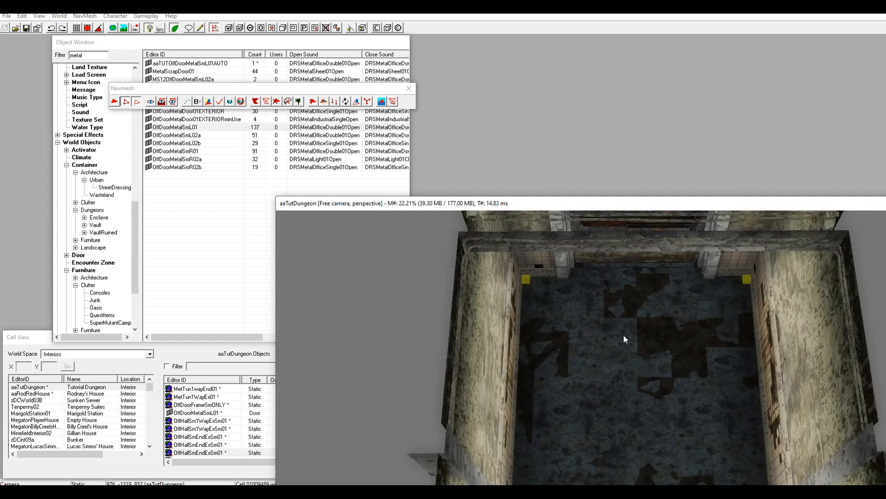
# Create a navmesh triangle from the two metal-door corner vertices and one top-step vertex.
pyautogui.click(529, 277)
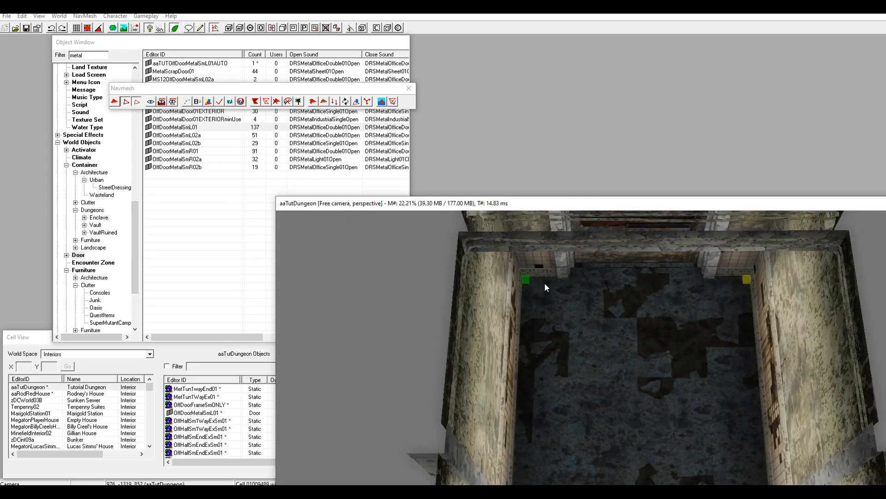
pyautogui.click(748, 279)
pyautogui.moveTo(625, 358); pyautogui.dragTo(627, 276, button='middle')
pyautogui.click(550, 387)
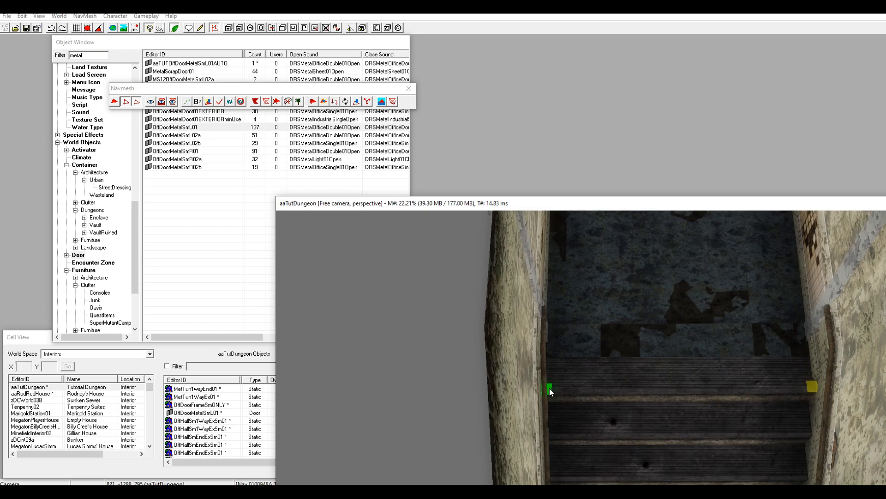
pyautogui.scroll(-1, 616, 347)
pyautogui.press('a')
# Create a second triangle with the other top-step vertex to cover the rest of the upper corridor floor.
pyautogui.moveTo(616, 348); pyautogui.dragTo(603, 416, button='middle')
pyautogui.scroll(-1, 601, 355)
pyautogui.moveTo(601, 354)
pyautogui.keyDown('shift'); pyautogui.mouseDown(button='middle')
pyautogui.moveTo(602, 334)
pyautogui.moveTo(604, 360)
pyautogui.moveTo(599, 344)
pyautogui.mouseUp(button='middle'); pyautogui.keyUp('shift')
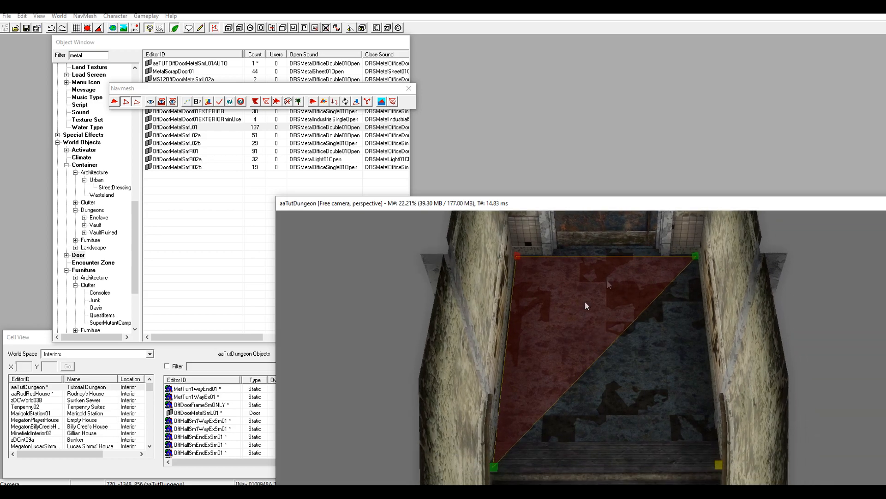
pyautogui.moveTo(586, 380); pyautogui.dragTo(580, 360, button='middle')
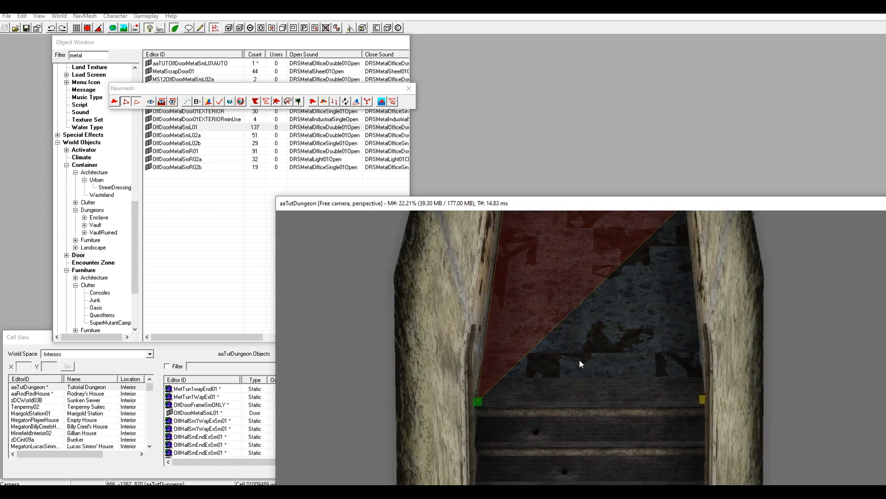
pyautogui.click(703, 398)
pyautogui.press('a')
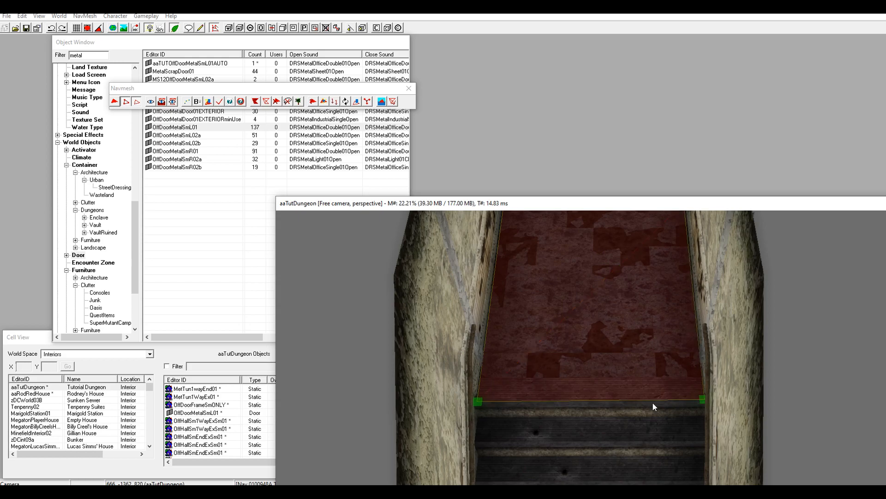
# Create a navmesh triangle down the stairs from the two top-step vertices to one stair-foot vertex.
pyautogui.moveTo(652, 402); pyautogui.dragTo(656, 260, button='middle')
pyautogui.moveTo(614, 392); pyautogui.dragTo(598, 266, button='middle')
pyautogui.moveTo(566, 378)
pyautogui.mouseDown(button='middle')
pyautogui.moveTo(577, 313)
pyautogui.moveTo(562, 445)
pyautogui.mouseUp(button='middle')
pyautogui.moveTo(563, 343)
pyautogui.mouseDown(button='middle')
pyautogui.moveTo(576, 391)
pyautogui.moveTo(552, 455)
pyautogui.mouseUp(button='middle')
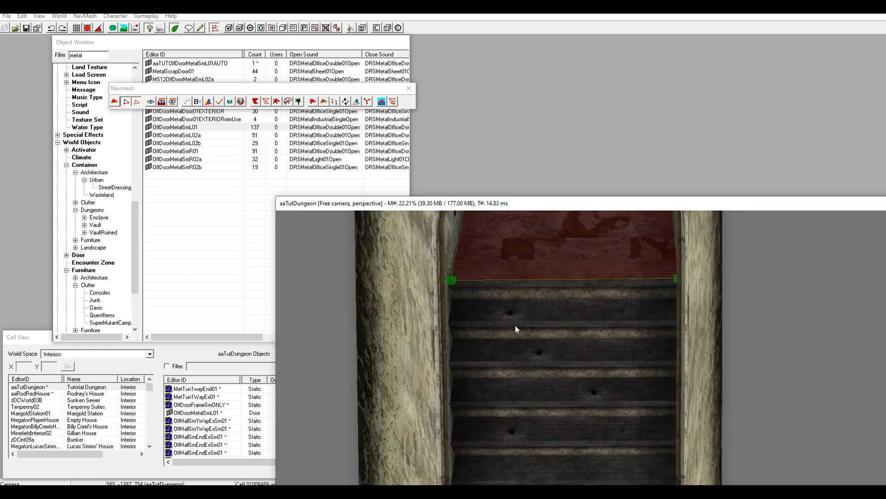
pyautogui.moveTo(516, 326); pyautogui.dragTo(506, 354, button='middle')
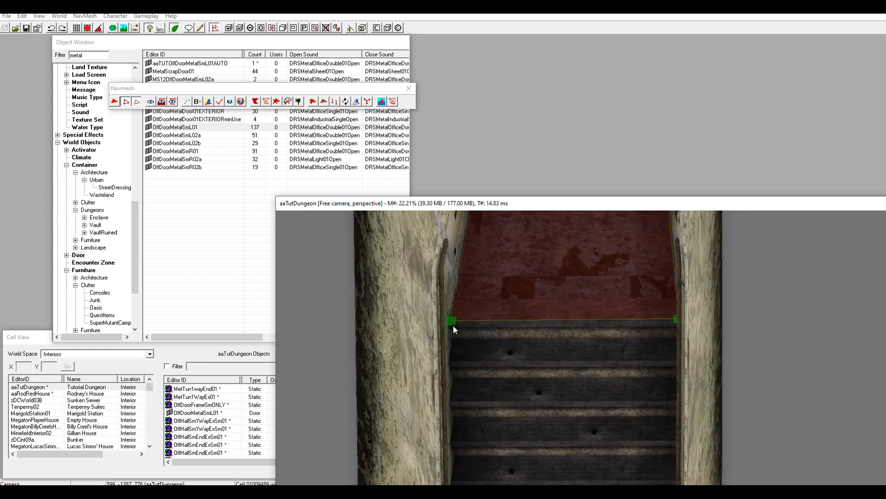
pyautogui.keyDown('shift'); pyautogui.moveTo(652, 321); pyautogui.dragTo(535, 347, button='middle'); pyautogui.keyUp('shift')
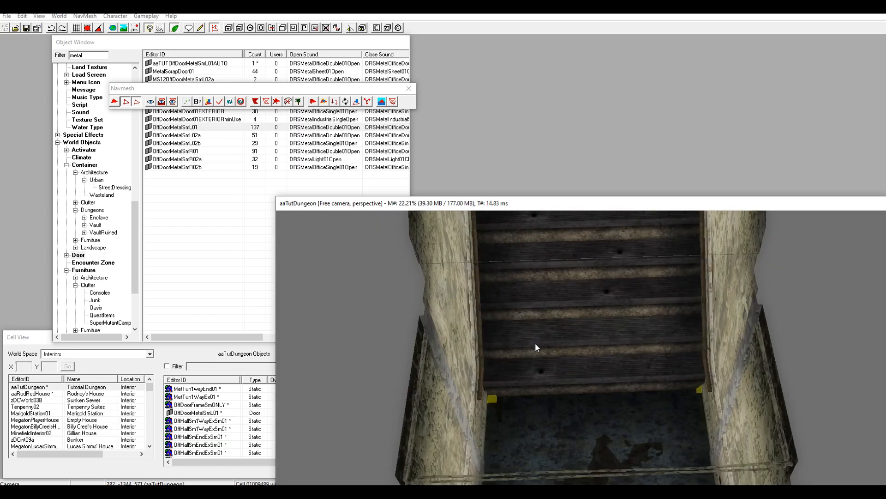
pyautogui.moveTo(497, 391); pyautogui.dragTo(553, 320, button='middle')
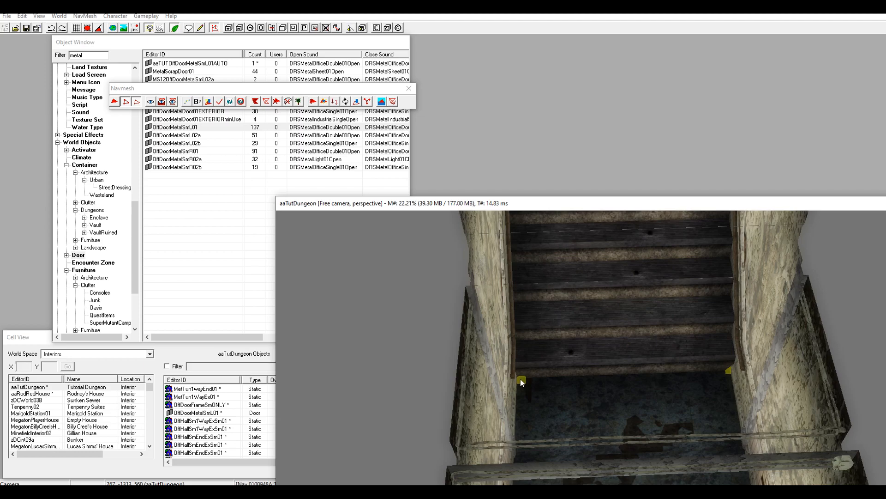
pyautogui.press('a')
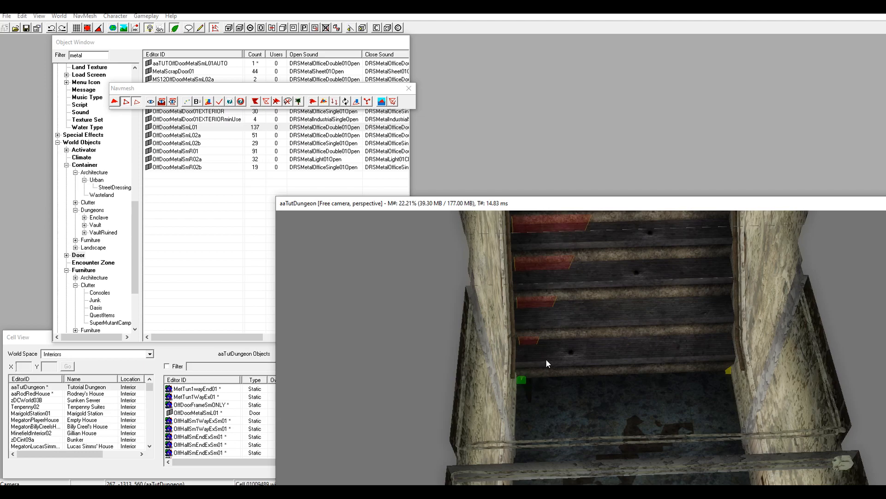
# Complete the stair navmesh with a triangle to the other stair-foot vertex.
pyautogui.moveTo(609, 279); pyautogui.dragTo(601, 222, button='middle')
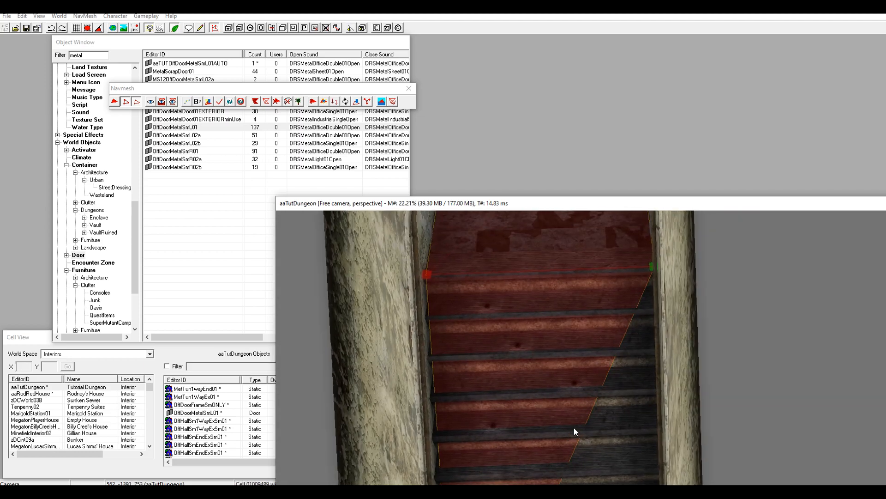
pyautogui.moveTo(556, 389); pyautogui.dragTo(620, 366, button='middle')
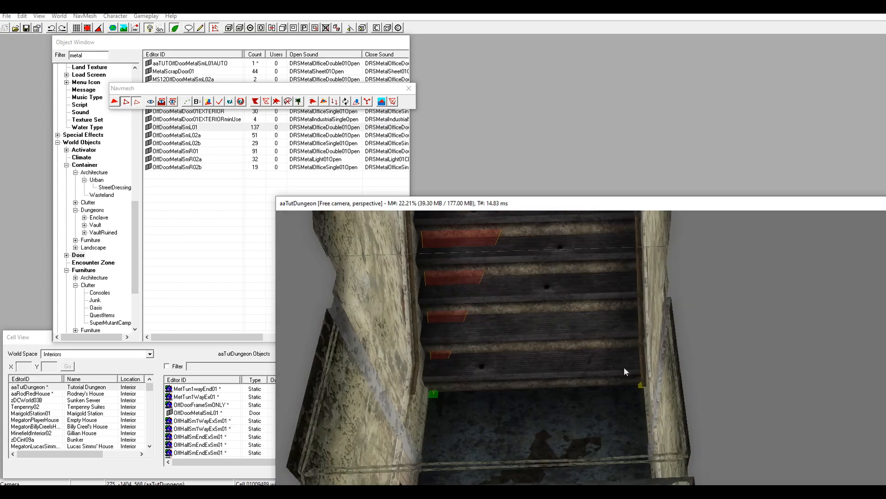
pyautogui.click(641, 386)
# Create a landing triangle from both stair-foot vertices to the far corner vertex by the tiled wall.
pyautogui.moveTo(618, 406); pyautogui.dragTo(531, 214, button='middle')
pyautogui.scroll(-3, 531, 211)
pyautogui.moveTo(536, 312)
pyautogui.mouseDown(button='middle')
pyautogui.moveTo(514, 259)
pyautogui.moveTo(541, 298)
pyautogui.mouseUp(button='middle')
pyautogui.moveTo(537, 338); pyautogui.dragTo(527, 261, button='middle')
pyautogui.keyDown('shift'); pyautogui.moveTo(500, 361); pyautogui.dragTo(435, 363, button='middle'); pyautogui.keyUp('shift')
pyautogui.keyDown('shift'); pyautogui.moveTo(510, 351); pyautogui.dragTo(408, 340, button='middle'); pyautogui.keyUp('shift')
pyautogui.click(419, 304)
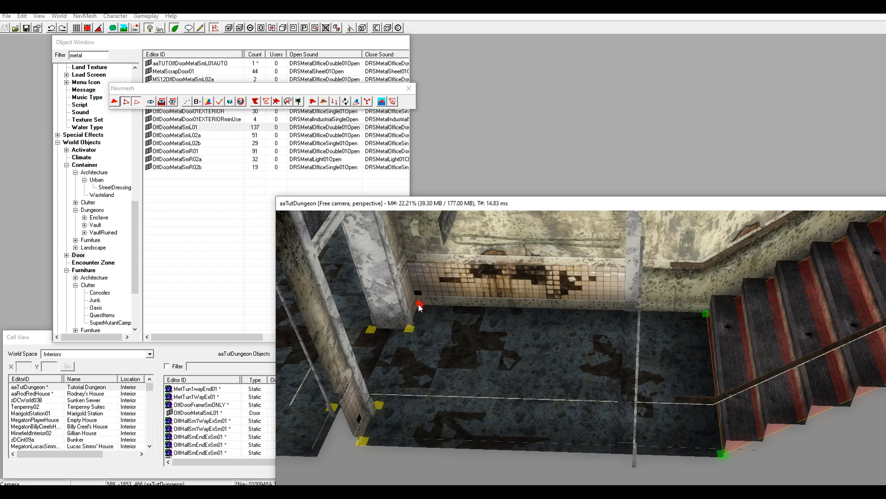
pyautogui.press('f')
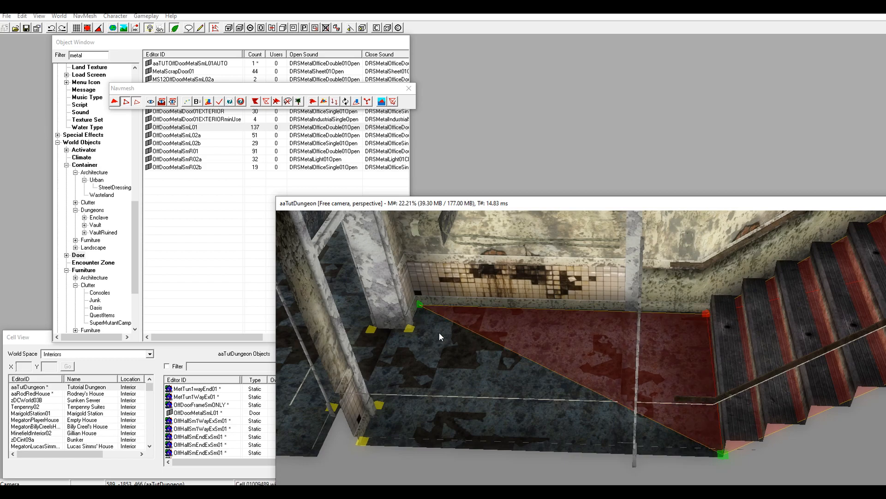
# Add a landing triangle joining the tiled-wall corner and the opposite stair-foot vertex to the adjacent pillar vertex.
pyautogui.click(410, 328)
pyautogui.press('a')
pyautogui.moveTo(414, 347); pyautogui.dragTo(433, 342, button='middle')
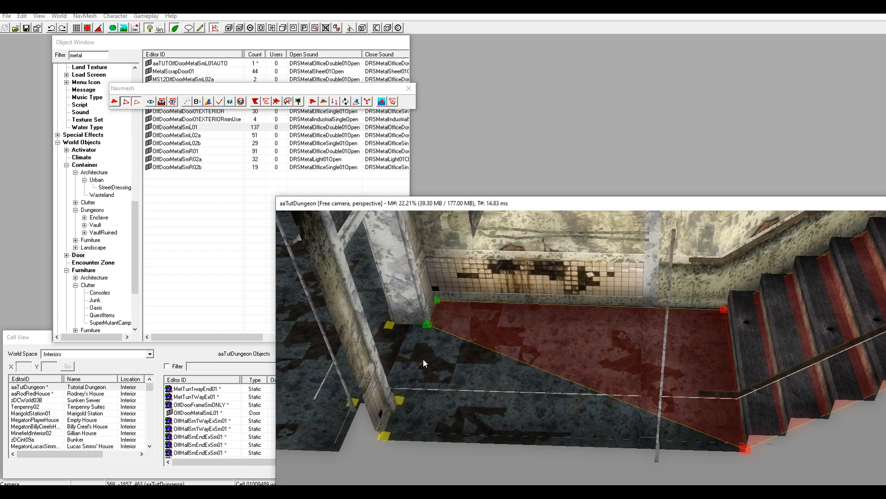
# Fill the rest of the landing with triangles to the second pillar's landing-side vertex and the remaining landing corner.
pyautogui.click(404, 394)
pyautogui.click(427, 324)
pyautogui.click(399, 399)
pyautogui.click(744, 450)
pyautogui.press('f')
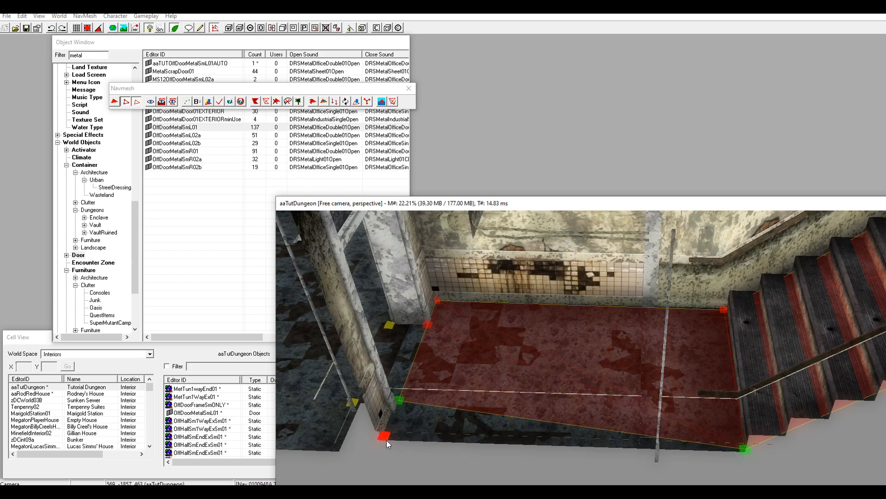
pyautogui.moveTo(396, 373); pyautogui.dragTo(423, 350, button='middle')
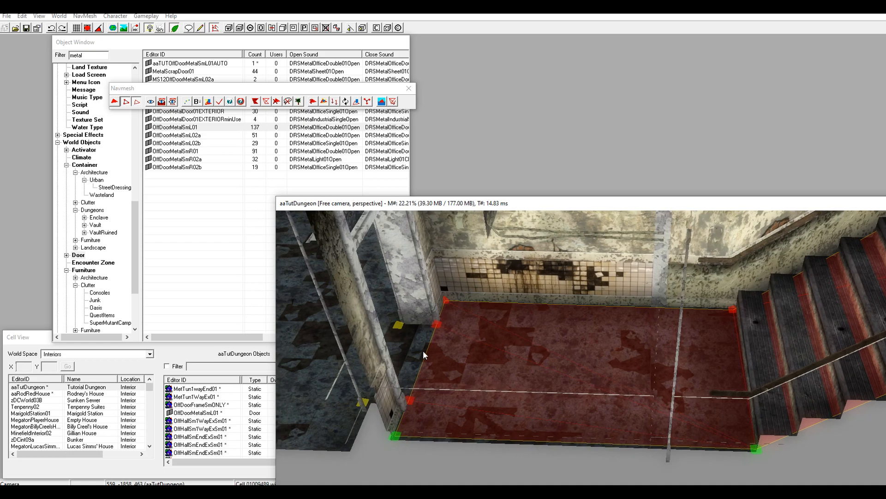
# Bridge the opening between the pillars with two triangles joining its landing-side and hallway-side vertices.
pyautogui.click(437, 325)
pyautogui.keyDown('ctrl'); pyautogui.click(398, 325); pyautogui.keyUp('ctrl')
pyautogui.press('a')
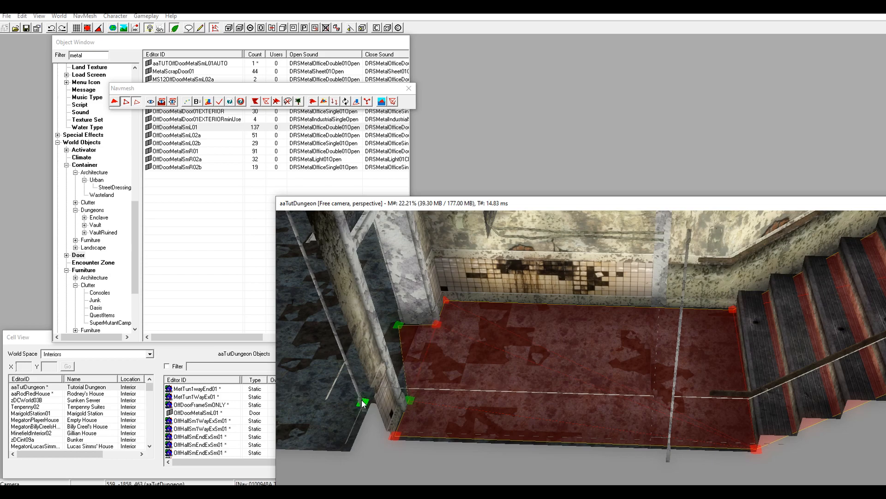
pyautogui.press('a')
# Add a vertex at the hallway's opposite wall that forms a triangle with the opening's two hallway-side vertices.
pyautogui.moveTo(373, 392); pyautogui.dragTo(580, 366, button='middle')
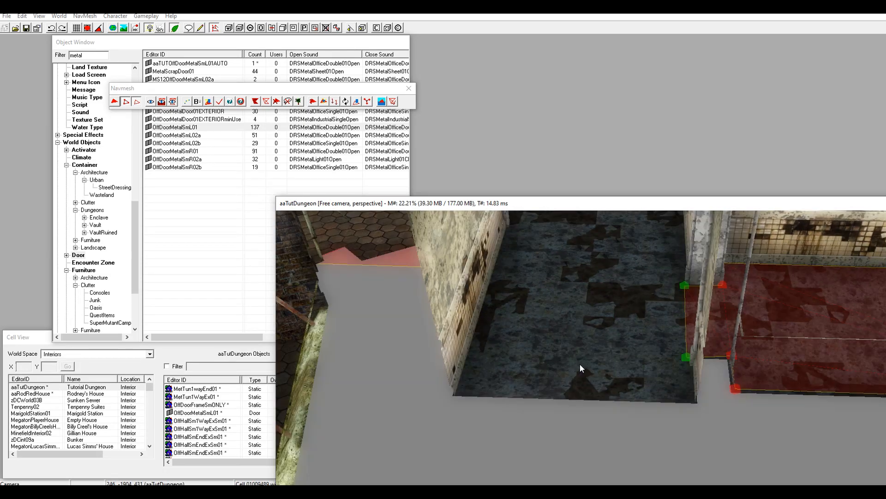
pyautogui.keyDown('shift'); pyautogui.moveTo(658, 397); pyautogui.dragTo(504, 377, button='middle'); pyautogui.keyUp('shift')
pyautogui.keyDown('ctrl'); pyautogui.rightClick(490, 368); pyautogui.keyUp('ctrl')
pyautogui.moveTo(602, 329); pyautogui.dragTo(591, 343, button='middle')
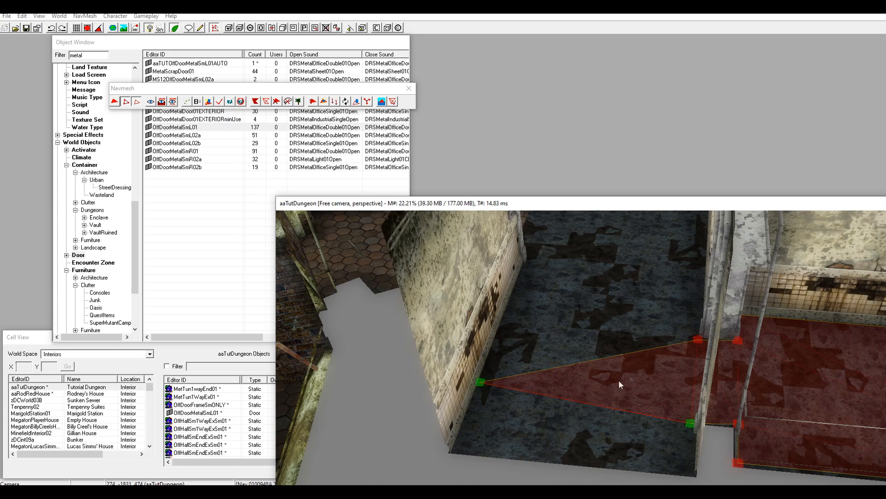
# Extend the hallway navmesh with another vertex along the opposite wall, forming a triangle with the previous wall vertex and the pillar vertex.
pyautogui.click(698, 340)
pyautogui.keyDown('ctrl'); pyautogui.click(481, 382); pyautogui.keyUp('ctrl')
pyautogui.keyDown('ctrl'); pyautogui.rightClick(530, 257); pyautogui.keyUp('ctrl')
pyautogui.moveTo(542, 270); pyautogui.dragTo(543, 273, button='middle')
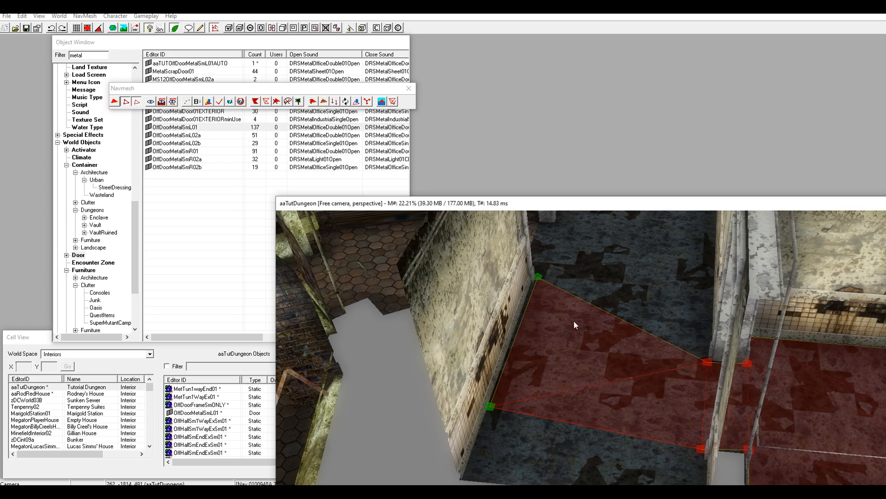
pyautogui.click(563, 276)
pyautogui.click(539, 275)
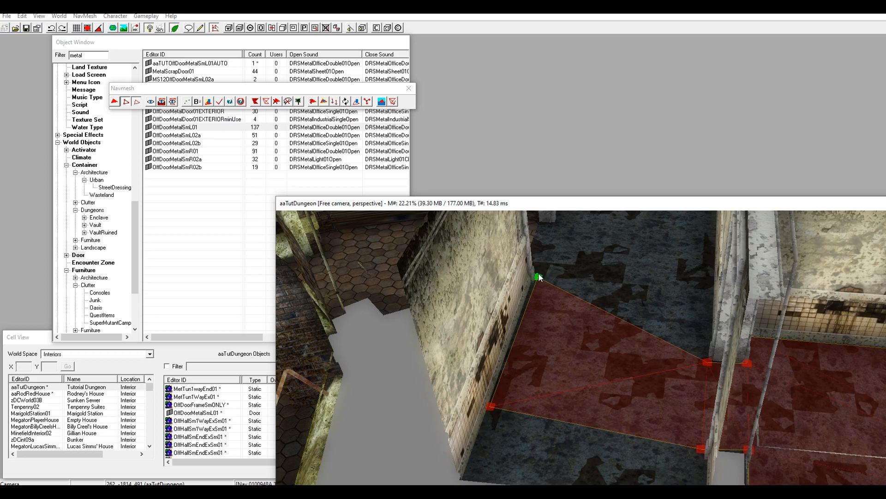
pyautogui.keyDown('ctrl'); pyautogui.click(705, 362); pyautogui.keyUp('ctrl')
pyautogui.moveTo(689, 343); pyautogui.dragTo(673, 292, button='middle')
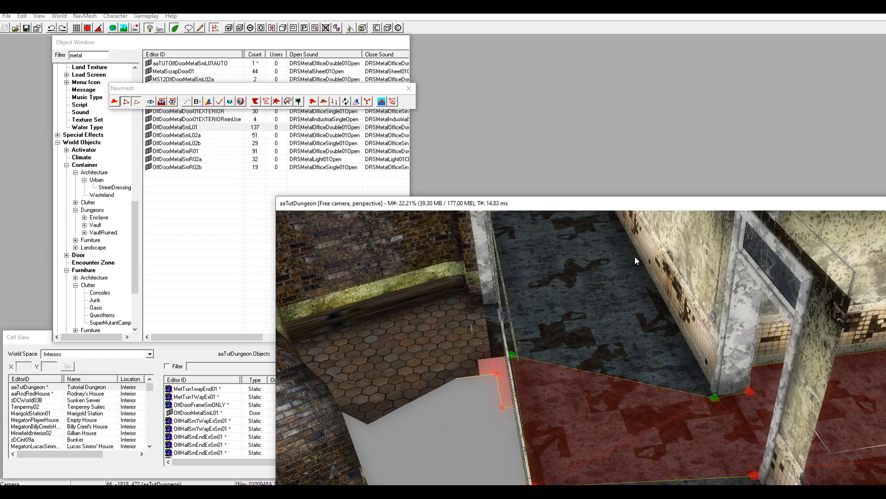
# Delete the stray navmesh floating beneath the level, selecting its vertices together with a selection box.
pyautogui.keyDown('shift'); pyautogui.moveTo(636, 259); pyautogui.dragTo(541, 221, button='middle'); pyautogui.keyUp('shift')
pyautogui.scroll(-5, 540, 221)
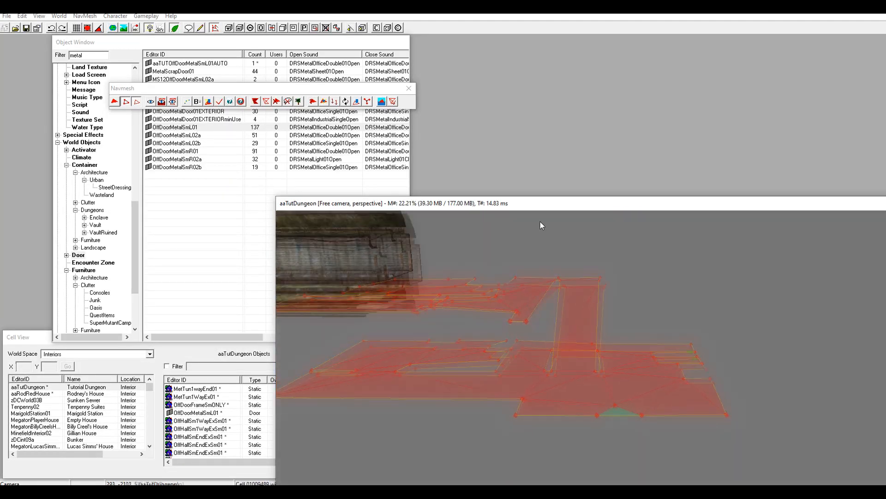
pyautogui.scroll(5, 546, 237)
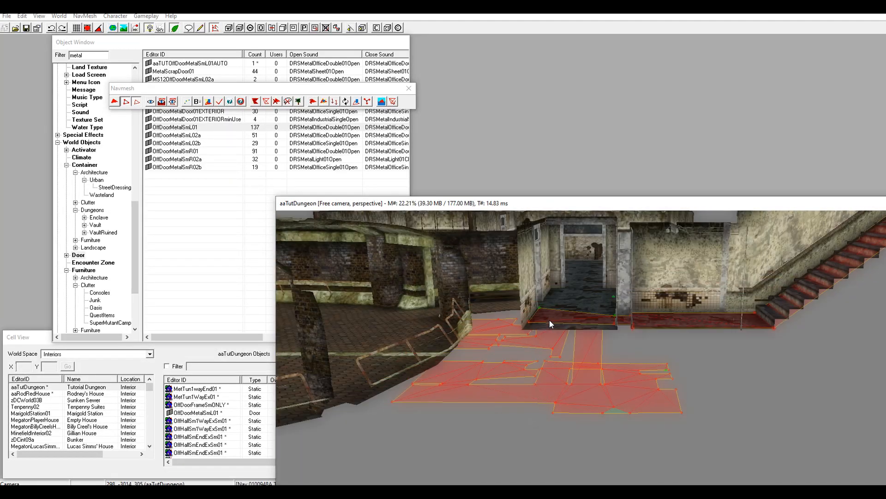
pyautogui.keyDown('shift'); pyautogui.moveTo(514, 365); pyautogui.dragTo(597, 353, button='middle'); pyautogui.keyUp('shift')
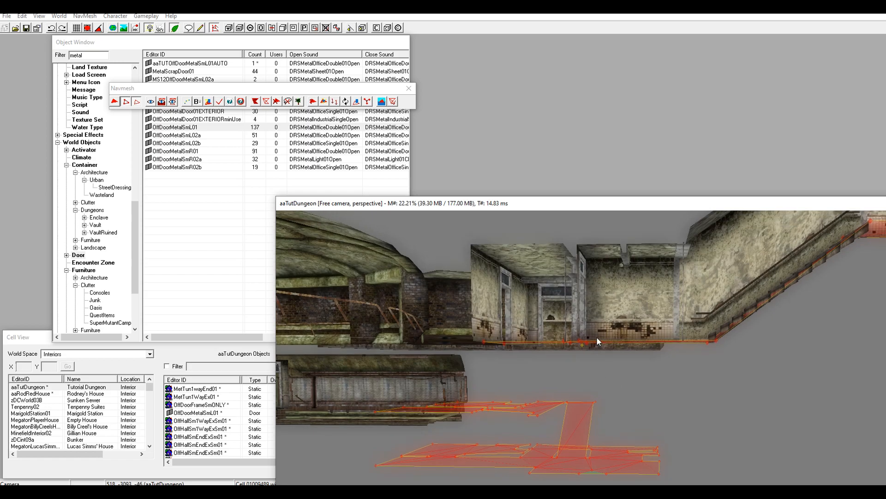
pyautogui.keyDown('shift'); pyautogui.moveTo(581, 345); pyautogui.dragTo(658, 461, button='middle'); pyautogui.keyUp('shift')
pyautogui.keyDown('shift'); pyautogui.moveTo(479, 290); pyautogui.dragTo(548, 367, button='middle'); pyautogui.keyUp('shift')
pyautogui.scroll(5, 549, 364)
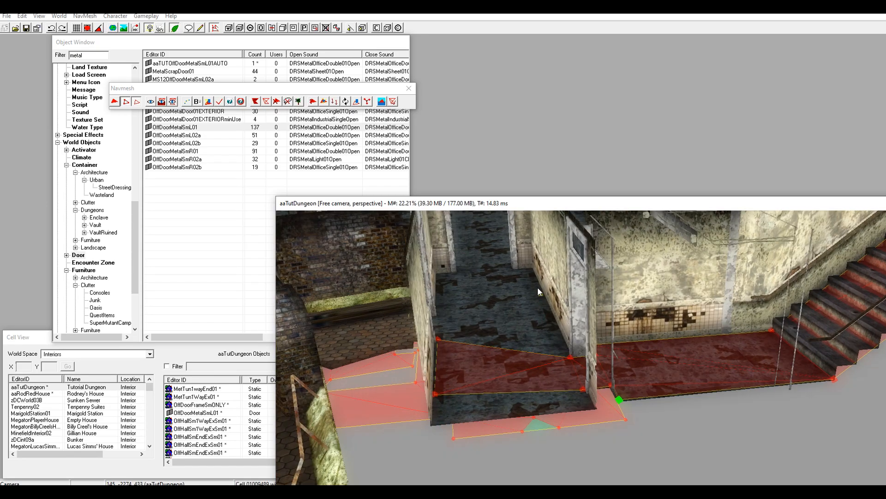
pyautogui.moveTo(549, 376); pyautogui.dragTo(528, 358, button='middle')
pyautogui.keyDown('shift'); pyautogui.moveTo(529, 358); pyautogui.dragTo(509, 313, button='middle'); pyautogui.keyUp('shift')
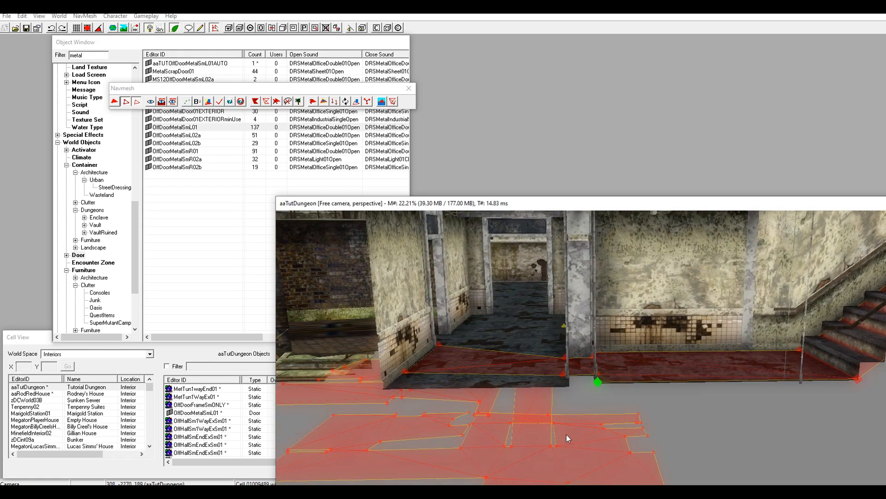
pyautogui.keyDown('shift'); pyautogui.moveTo(569, 439); pyautogui.dragTo(575, 430, button='middle'); pyautogui.keyUp('shift')
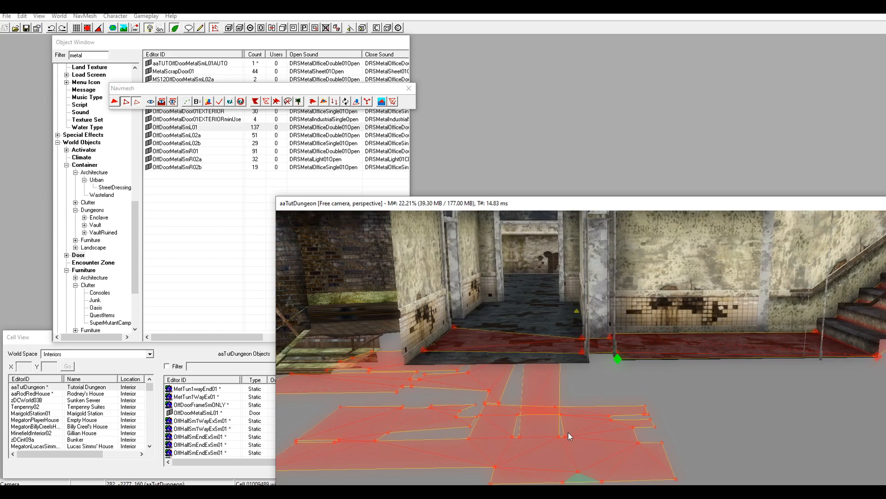
pyautogui.click(594, 423)
pyautogui.keyDown('shift'); pyautogui.moveTo(569, 433); pyautogui.dragTo(708, 318, button='middle'); pyautogui.keyUp('shift')
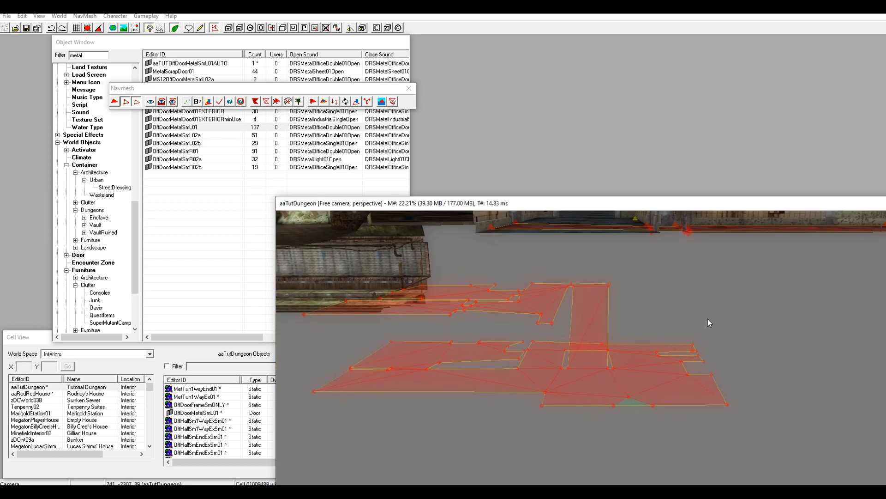
pyautogui.moveTo(754, 262); pyautogui.dragTo(314, 463)
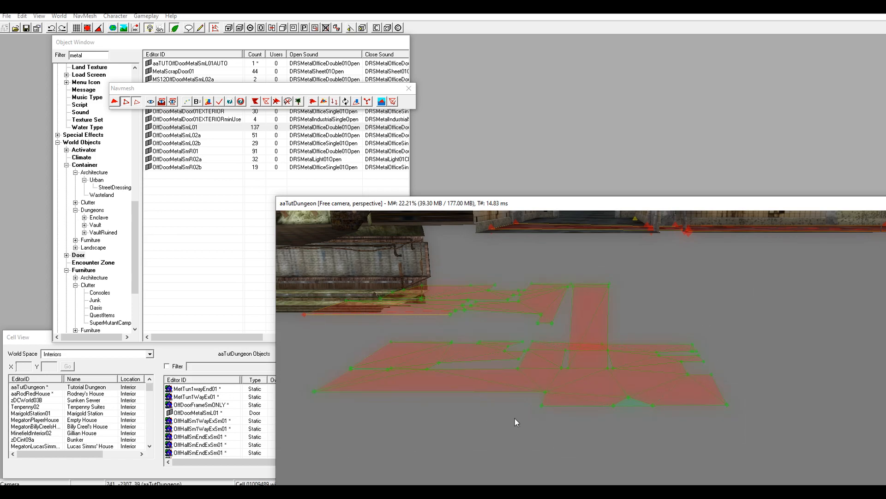
pyautogui.press('Delete')
# Form a triangle from the hallway's last wall vertex, the pillar's hallway-side vertex and the loose vertex further along the pillar-side wall.
pyautogui.moveTo(587, 382); pyautogui.dragTo(606, 451, button='middle')
pyautogui.moveTo(613, 402); pyautogui.dragTo(622, 482, button='middle')
pyautogui.scroll(3, 629, 422)
pyautogui.scroll(1, 620, 404)
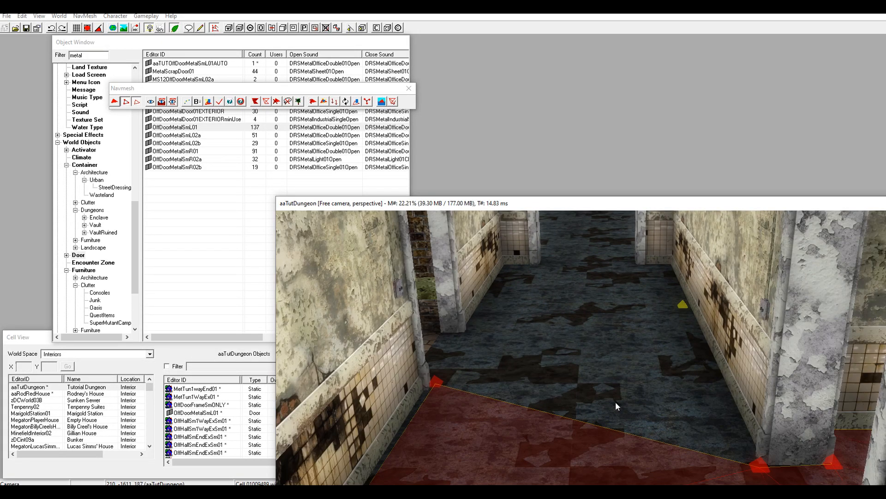
pyautogui.moveTo(615, 401); pyautogui.dragTo(612, 412, button='middle')
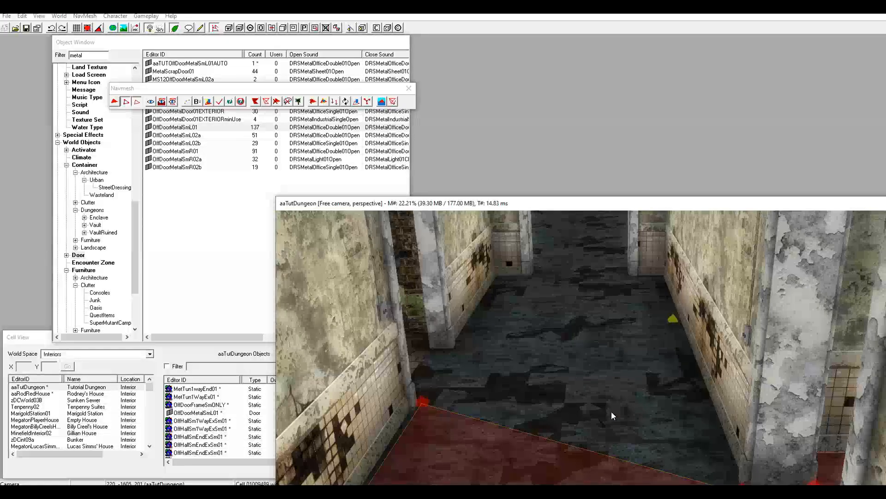
pyautogui.click(422, 400)
pyautogui.moveTo(481, 413); pyautogui.dragTo(470, 395, button='middle')
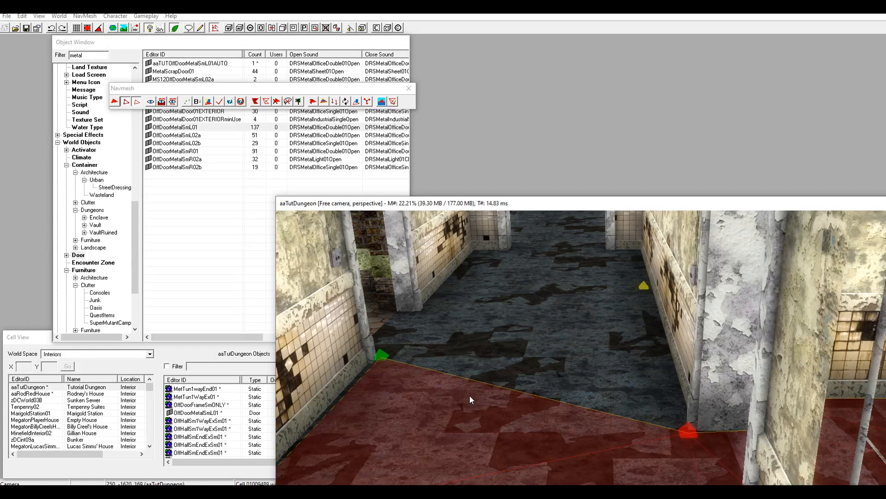
pyautogui.click(688, 429)
pyautogui.keyDown('ctrl'); pyautogui.click(380, 355); pyautogui.keyUp('ctrl')
pyautogui.moveTo(431, 321); pyautogui.dragTo(452, 367, button='middle')
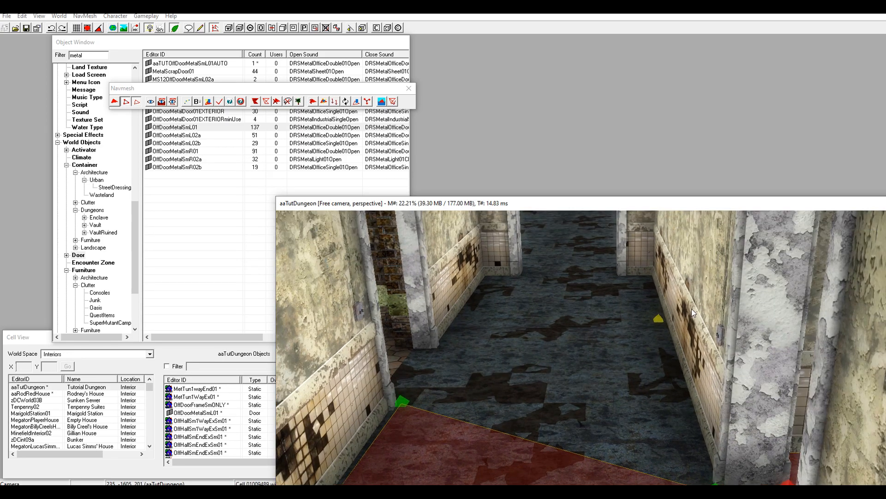
pyautogui.keyDown('ctrl'); pyautogui.click(663, 321); pyautogui.keyUp('ctrl')
pyautogui.moveTo(575, 291); pyautogui.dragTo(572, 359, button='middle')
pyautogui.press('a')
# Extend the hallway navmesh with vertices at the side doorway's far jamb and at the hallway's end corner on that same wall.
pyautogui.scroll(-2, 572, 337)
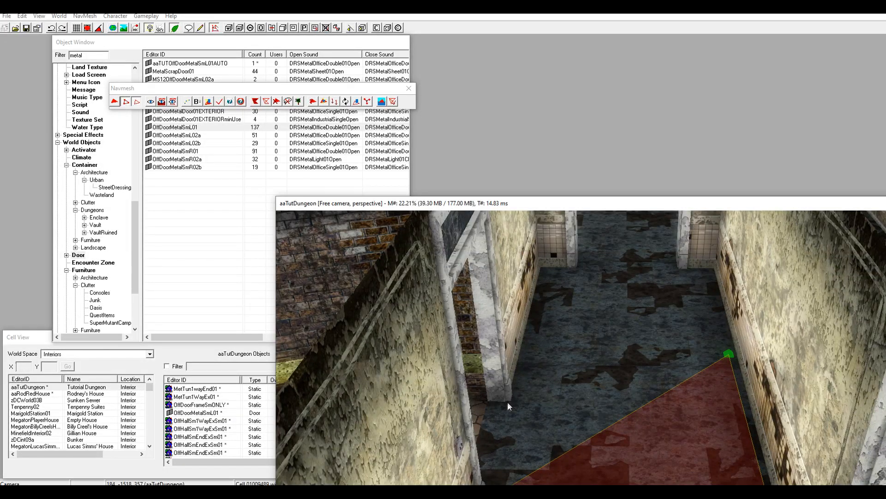
pyautogui.scroll(2, 508, 401)
pyautogui.keyDown('ctrl'); pyautogui.rightClick(488, 398); pyautogui.keyUp('ctrl')
pyautogui.moveTo(529, 367); pyautogui.dragTo(512, 377, button='middle')
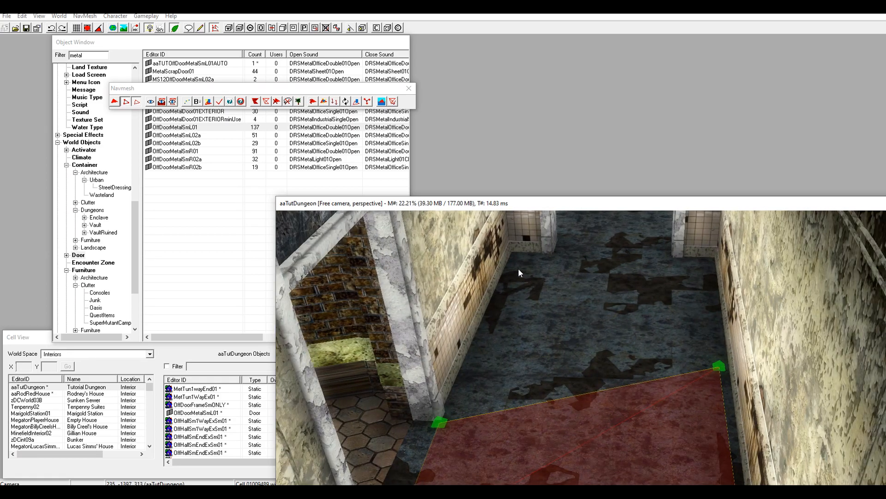
pyautogui.keyDown('ctrl'); pyautogui.rightClick(514, 250); pyautogui.keyUp('ctrl')
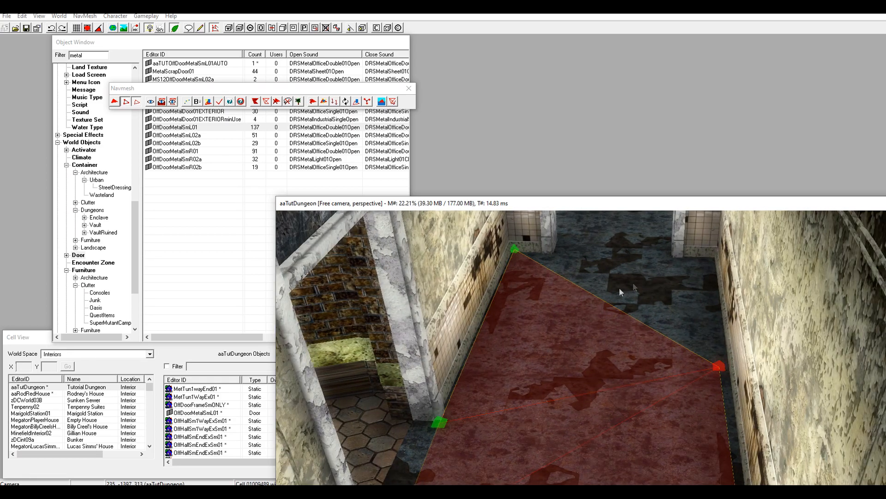
# Add a vertex at the end opening's nearest pillar corner, forming a triangle with the hallway's end corner and the opposite wall vertex.
pyautogui.click(720, 365)
pyautogui.keyDown('ctrl'); pyautogui.click(514, 247); pyautogui.keyUp('ctrl')
pyautogui.keyDown('ctrl'); pyautogui.rightClick(553, 255); pyautogui.keyUp('ctrl')
# Add two vertices along the opening's opposite pillar, triangulate them with the wall vertex, and fill the gap to the first pillar's vertex.
pyautogui.keyDown('shift'); pyautogui.moveTo(558, 255); pyautogui.dragTo(632, 307, button='middle'); pyautogui.keyUp('shift')
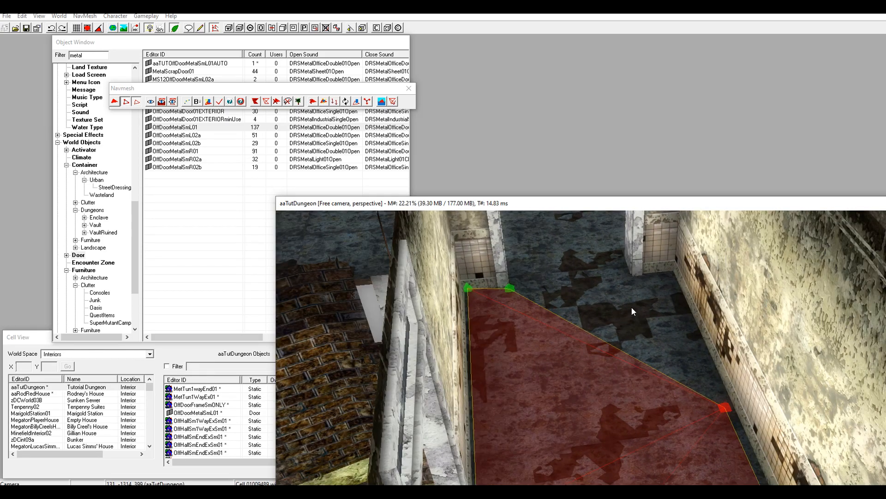
pyautogui.rightClick(630, 276)
pyautogui.rightClick(669, 273)
pyautogui.keyDown('ctrl'); pyautogui.click(629, 276); pyautogui.keyUp('ctrl')
pyautogui.press('a')
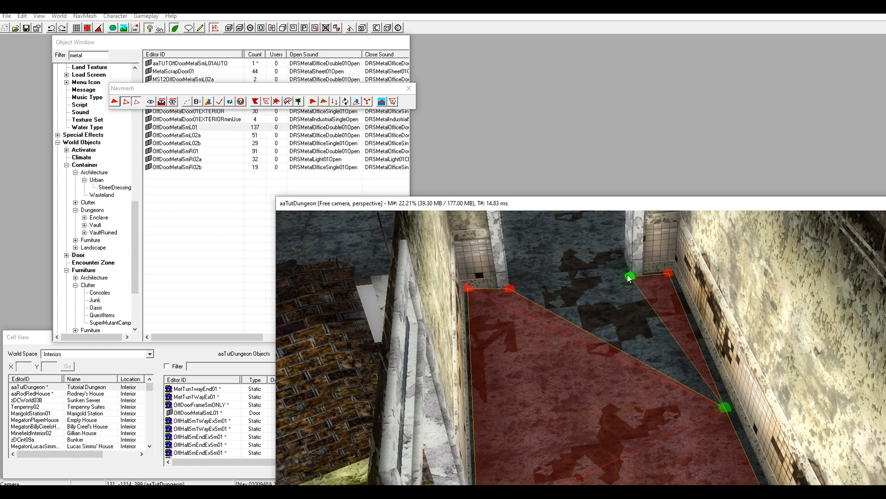
pyautogui.moveTo(632, 274); pyautogui.dragTo(625, 277, button='middle')
pyautogui.keyDown('ctrl'); pyautogui.click(501, 293); pyautogui.keyUp('ctrl')
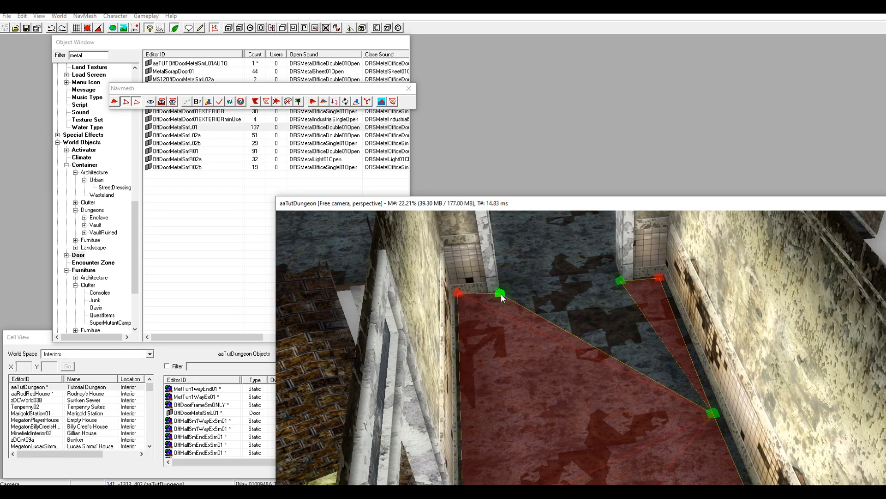
pyautogui.press('a')
# Extend the navmesh through the opening into the large room with a room-side vertex at each pillar.
pyautogui.moveTo(600, 283); pyautogui.dragTo(568, 308, button='middle')
pyautogui.moveTo(481, 353); pyautogui.dragTo(416, 364, button='middle')
pyautogui.scroll(2, 416, 363)
pyautogui.keyDown('ctrl'); pyautogui.rightClick(363, 356); pyautogui.keyUp('ctrl')
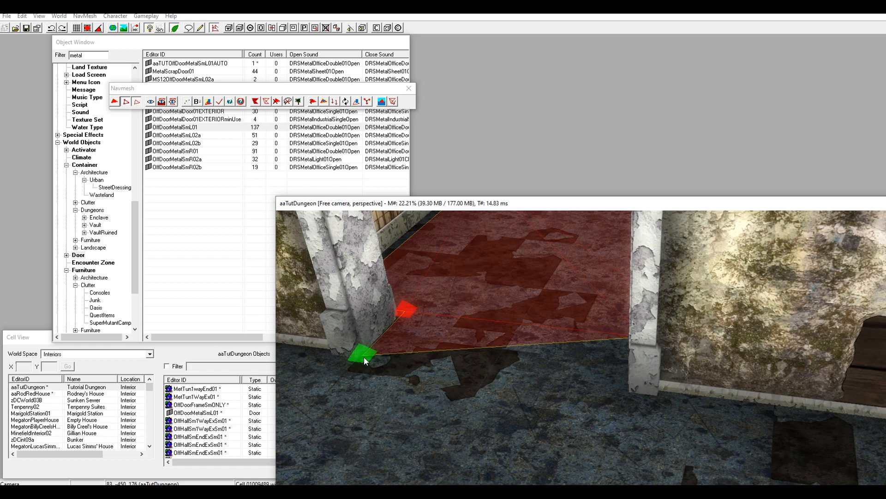
pyautogui.keyDown('shift'); pyautogui.moveTo(364, 357); pyautogui.dragTo(489, 379, button='middle'); pyautogui.keyUp('shift')
pyautogui.keyDown('ctrl'); pyautogui.rightClick(632, 393); pyautogui.keyUp('ctrl')
# Place loose navmesh vertices at the large room's corners and along its walls.
pyautogui.keyDown('shift'); pyautogui.moveTo(633, 394); pyautogui.dragTo(664, 290, button='middle'); pyautogui.keyUp('shift')
pyautogui.keyDown('ctrl'); pyautogui.rightClick(647, 259); pyautogui.keyUp('ctrl')
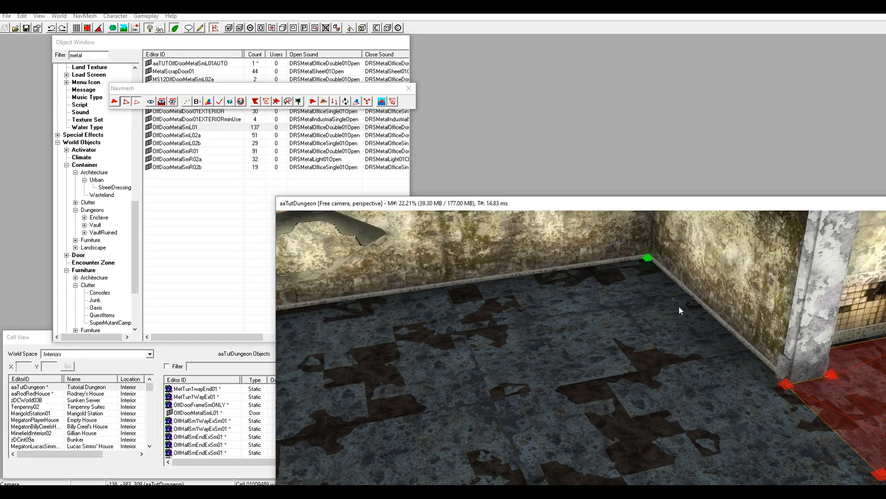
pyautogui.keyDown('shift'); pyautogui.moveTo(625, 371); pyautogui.dragTo(756, 387, button='middle'); pyautogui.keyUp('shift')
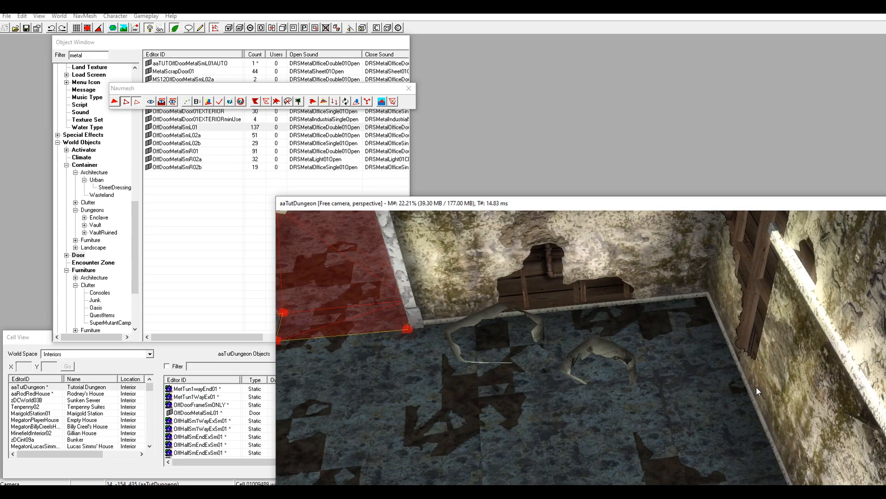
pyautogui.keyDown('ctrl'); pyautogui.rightClick(700, 300); pyautogui.keyUp('ctrl')
pyautogui.keyDown('shift'); pyautogui.moveTo(667, 397); pyautogui.dragTo(641, 285, button='middle'); pyautogui.keyUp('shift')
pyautogui.keyDown('ctrl'); pyautogui.rightClick(724, 363); pyautogui.keyUp('ctrl')
pyautogui.keyDown('shift'); pyautogui.moveTo(724, 363); pyautogui.dragTo(406, 371, button='middle'); pyautogui.keyUp('shift')
pyautogui.keyDown('ctrl'); pyautogui.rightClick(415, 364); pyautogui.keyUp('ctrl')
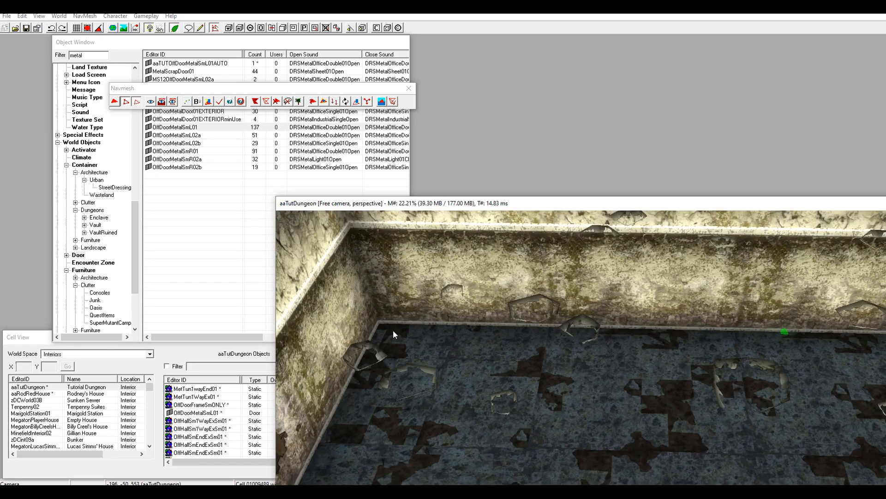
pyautogui.keyDown('shift'); pyautogui.moveTo(383, 323); pyautogui.dragTo(586, 357, button='middle'); pyautogui.keyUp('shift')
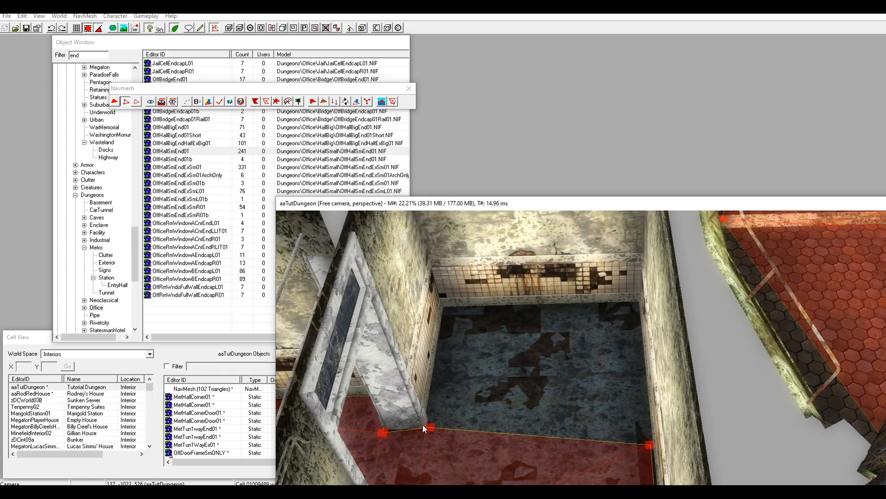
# Place a loose vertex near the far back corner of the unmeshed hallway end section beyond the doorway.
pyautogui.click(424, 425)
pyautogui.keyDown('ctrl'); pyautogui.click(649, 445); pyautogui.keyUp('ctrl')
pyautogui.keyDown('shift'); pyautogui.moveTo(519, 368); pyautogui.dragTo(588, 303, button='middle'); pyautogui.keyUp('shift')
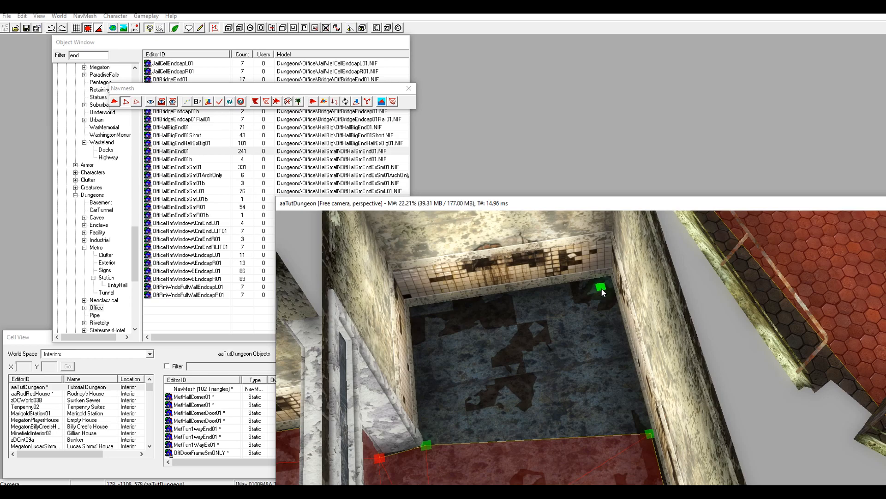
pyautogui.press('f')
pyautogui.click(571, 321)
pyautogui.scroll(-3, 572, 323)
pyautogui.moveTo(577, 335); pyautogui.dragTo(518, 264, button='middle')
pyautogui.moveTo(538, 358); pyautogui.dragTo(561, 433, button='middle')
pyautogui.moveTo(507, 297); pyautogui.dragTo(517, 336, button='middle')
pyautogui.scroll(3, 518, 336)
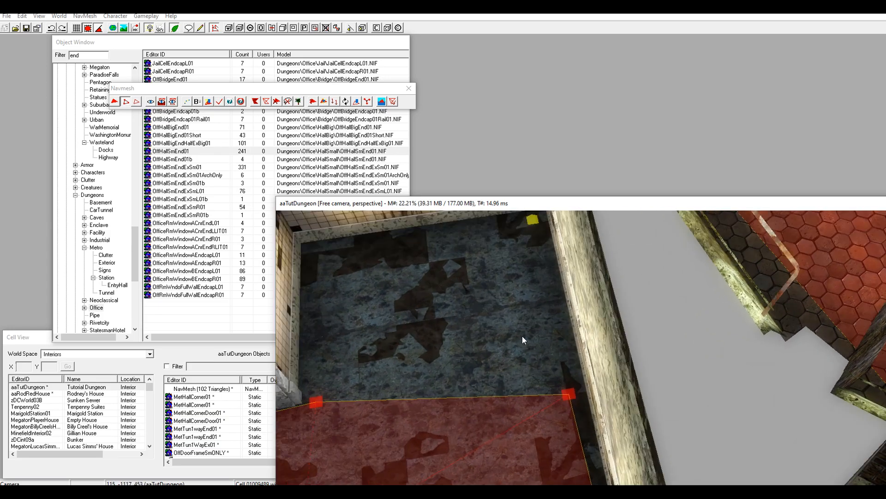
# Add a vertex at the end section's other back corner and form a triangle with the first corner vertex and the nearest wall vertex.
pyautogui.moveTo(500, 365); pyautogui.dragTo(547, 389, button='middle')
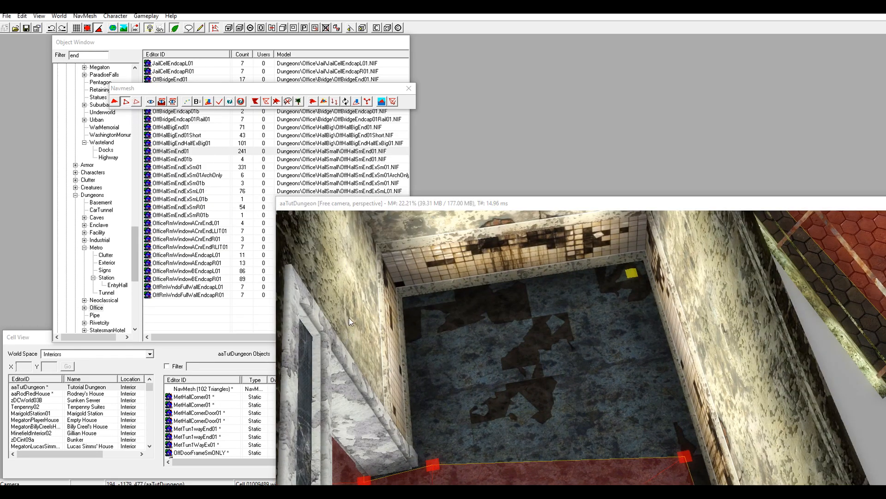
pyautogui.keyDown('ctrl'); pyautogui.rightClick(406, 299); pyautogui.keyUp('ctrl')
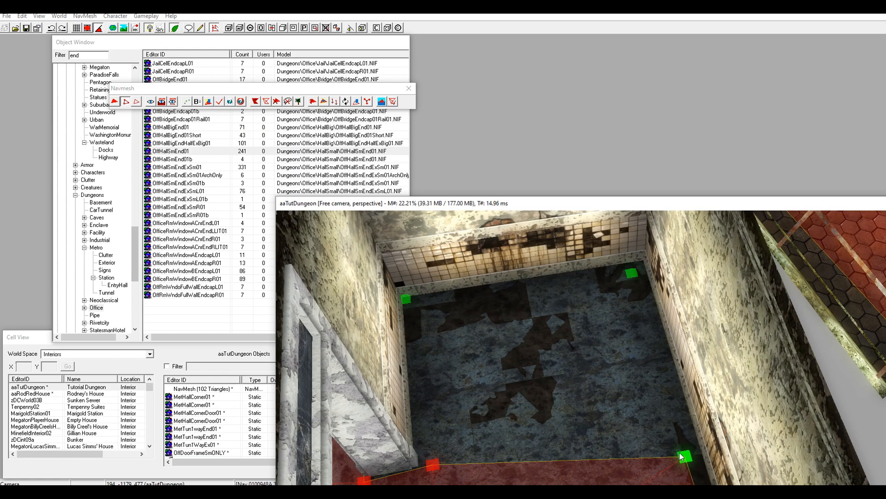
pyautogui.press('a')
pyautogui.moveTo(522, 422); pyautogui.dragTo(522, 399, button='middle')
pyautogui.keyDown('ctrl'); pyautogui.click(406, 277); pyautogui.keyUp('ctrl')
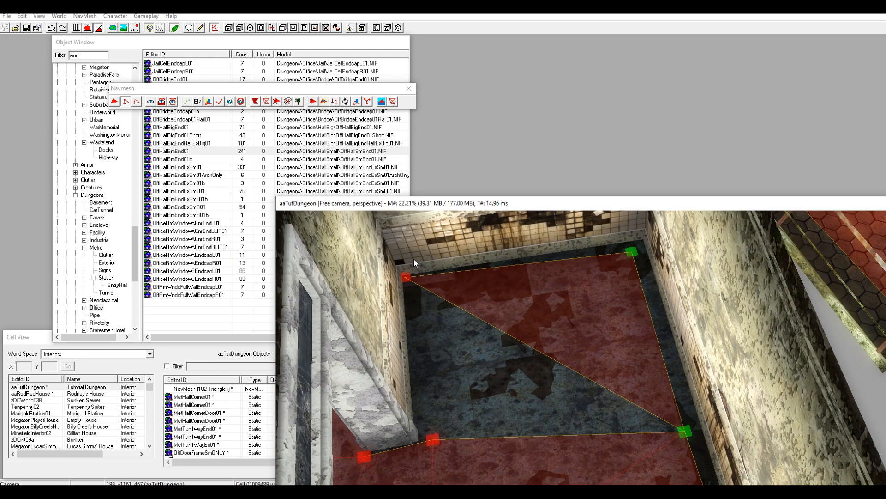
# Fill the rest of the end section with a triangle joining the doorway-side back corner, the pillar vertex and the opposite wall vertex.
pyautogui.click(406, 275)
pyautogui.keyDown('ctrl'); pyautogui.click(434, 439); pyautogui.keyUp('ctrl')
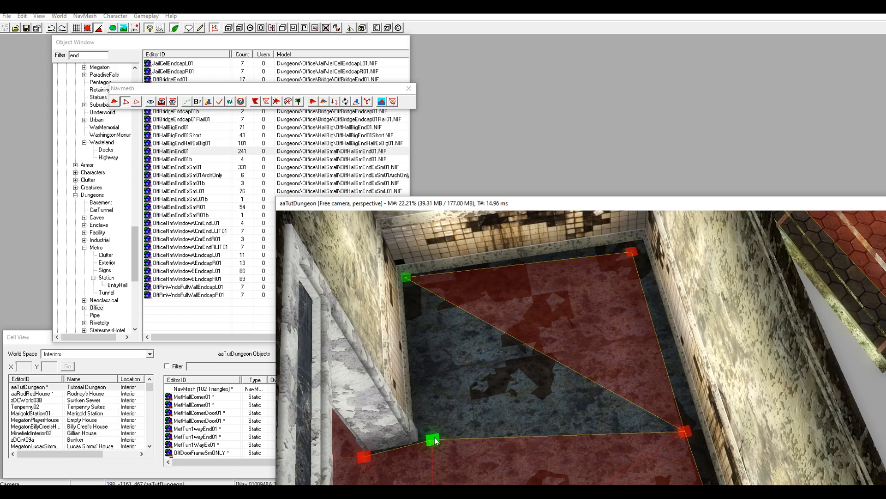
pyautogui.keyDown('ctrl'); pyautogui.click(685, 432); pyautogui.keyUp('ctrl')
pyautogui.press('a')
# Nudge the end section's outer back vertex closer to the wall corner.
pyautogui.moveTo(595, 418); pyautogui.dragTo(544, 311, button='middle')
pyautogui.moveTo(564, 345); pyautogui.dragTo(674, 417, button='middle')
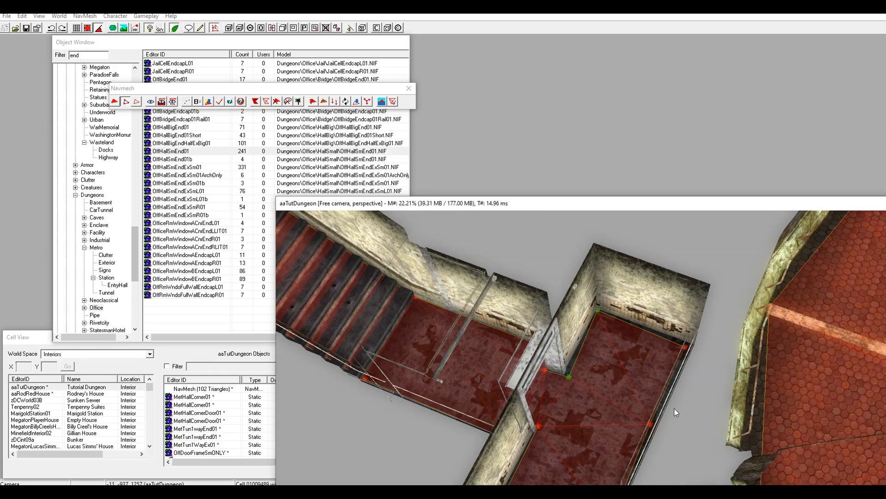
pyautogui.keyDown('ctrl'); pyautogui.rightClick(685, 346); pyautogui.keyUp('ctrl')
pyautogui.moveTo(687, 349); pyautogui.dragTo(688, 351)
pyautogui.keyDown('shift'); pyautogui.moveTo(689, 351); pyautogui.dragTo(676, 388, button='middle'); pyautogui.keyUp('shift')
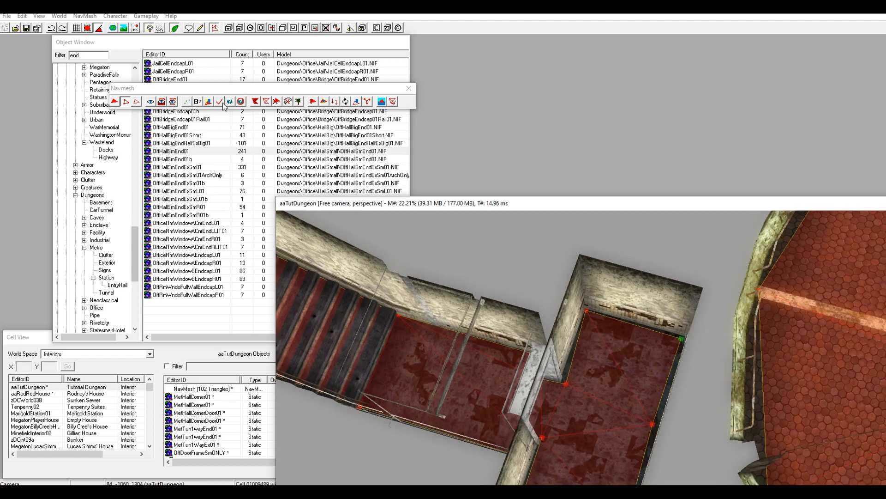
# Finalize the cell's navmesh and leave navmesh editing.
pyautogui.click(220, 102)
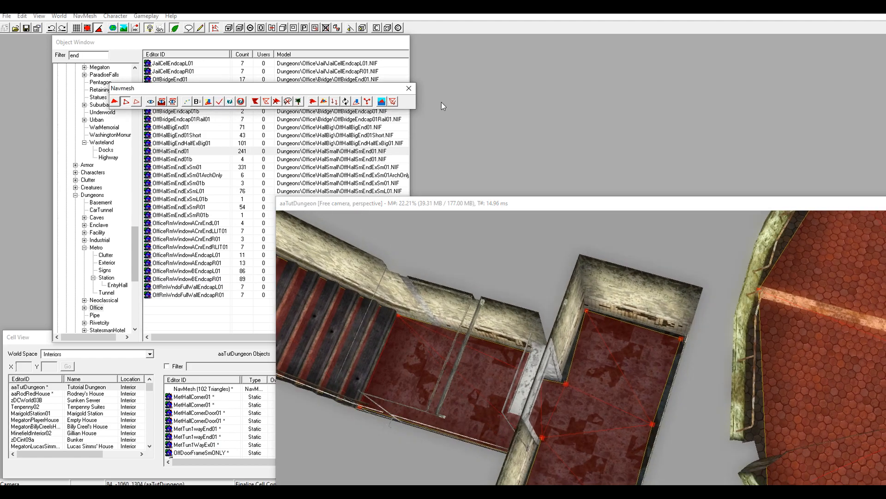
pyautogui.click(408, 88)
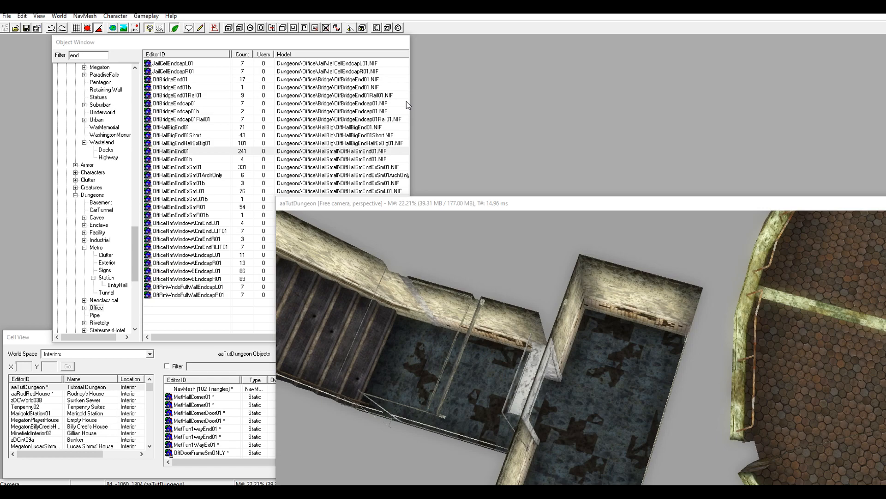
# Finalize the cell's navmeshes, then enter and leave navmesh editing.
pyautogui.click(85, 17)
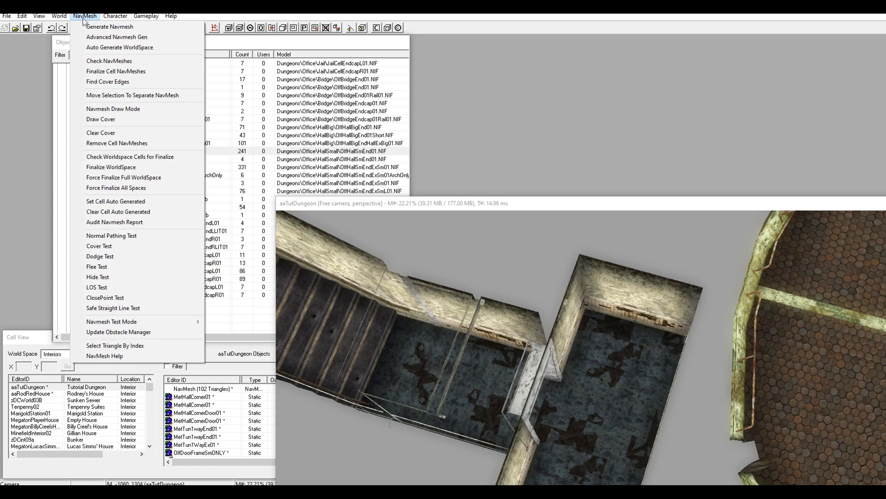
pyautogui.click(119, 73)
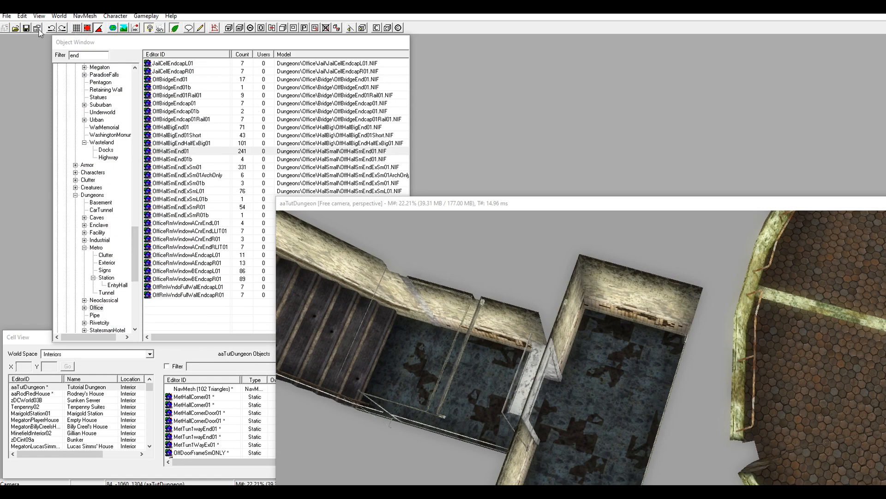
pyautogui.click(215, 28)
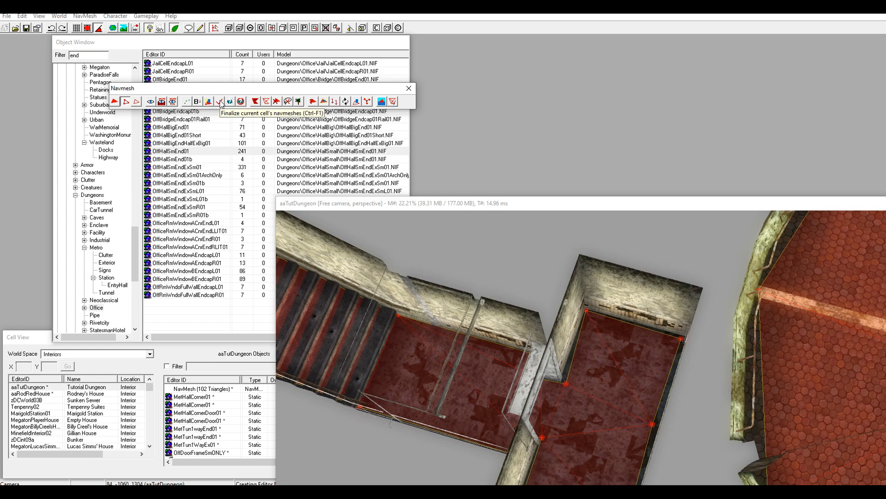
pyautogui.click(409, 88)
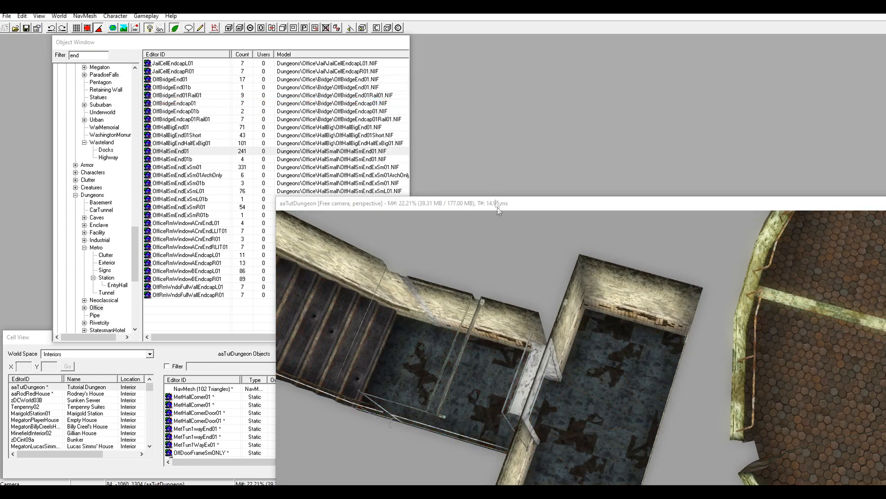
# Examine the door-linked navmesh triangle on the landing at the far end of the stairs, and leave navmesh editing.
pyautogui.moveTo(481, 278); pyautogui.dragTo(698, 302, button='middle')
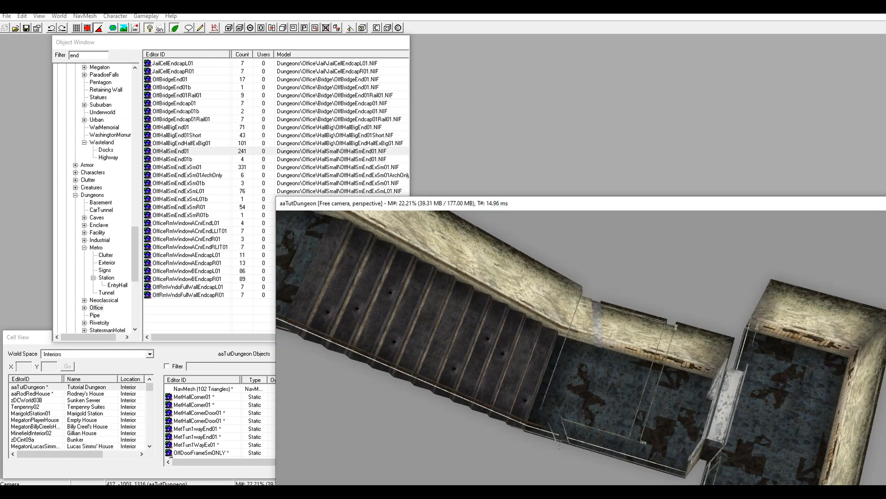
pyautogui.click(204, 29)
pyautogui.moveTo(419, 270); pyautogui.dragTo(625, 317, button='middle')
pyautogui.moveTo(352, 267); pyautogui.dragTo(508, 345, button='middle')
pyautogui.scroll(5, 478, 324)
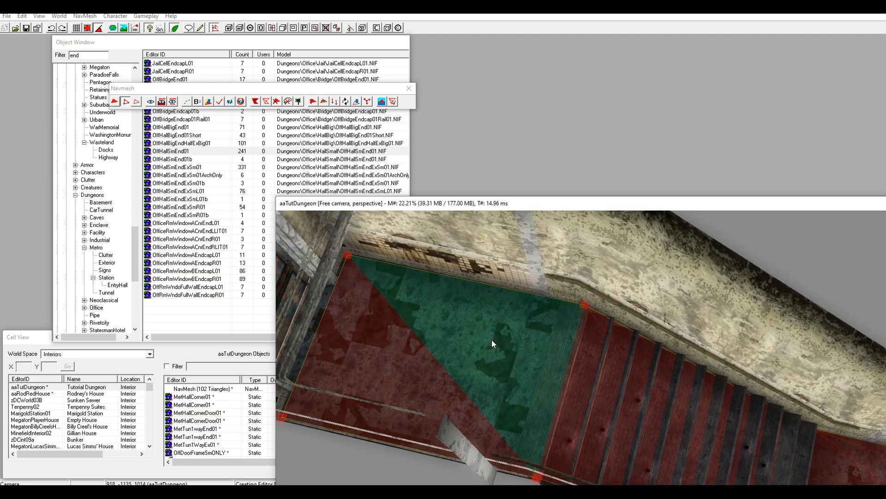
pyautogui.moveTo(487, 343); pyautogui.dragTo(490, 336, button='middle')
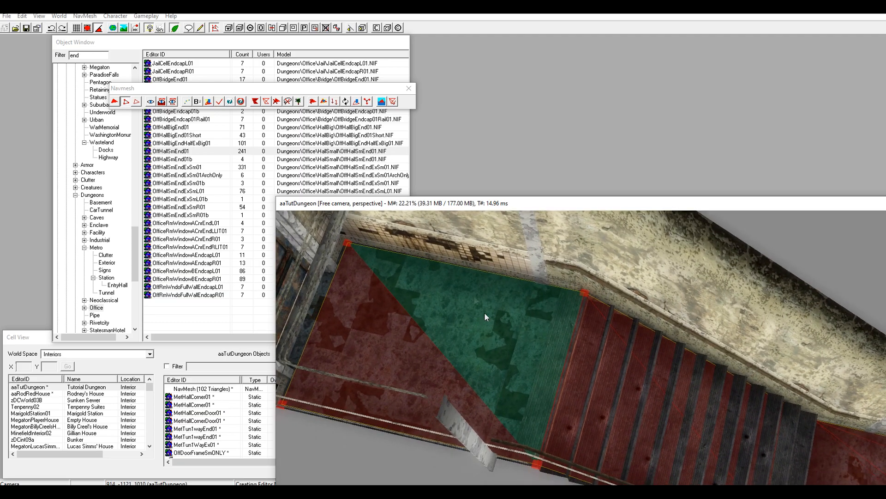
pyautogui.click(409, 88)
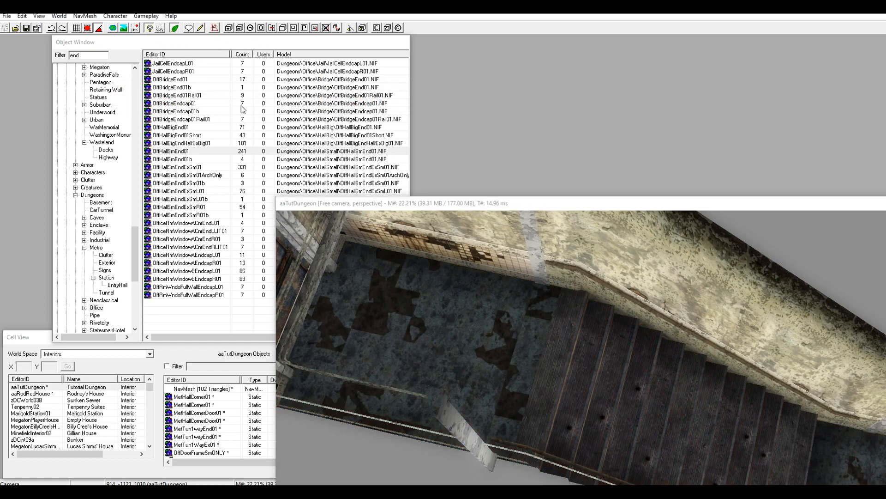
# Show the markers and move the landing's door marker closer to the door, over the neighbouring navmesh triangle.
pyautogui.moveTo(455, 307)
pyautogui.mouseDown(button='middle')
pyautogui.moveTo(454, 316)
pyautogui.moveTo(446, 306)
pyautogui.mouseUp(button='middle')
pyautogui.press('m')
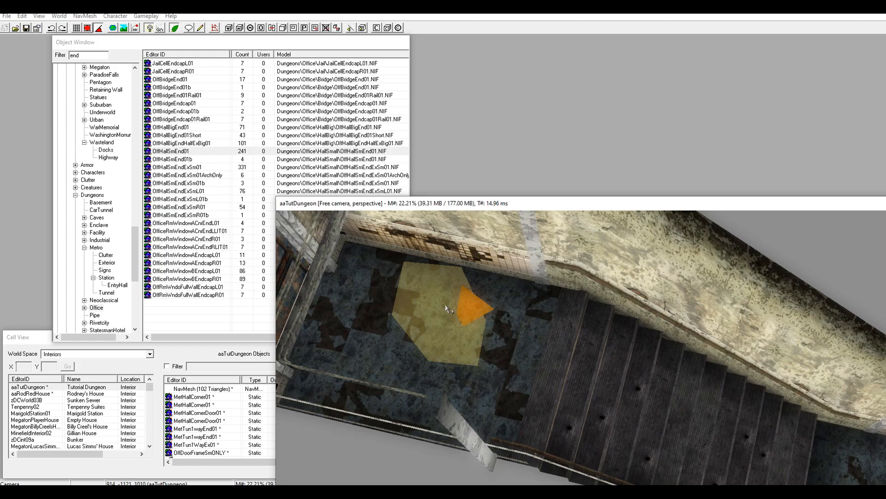
pyautogui.moveTo(417, 308); pyautogui.dragTo(354, 326)
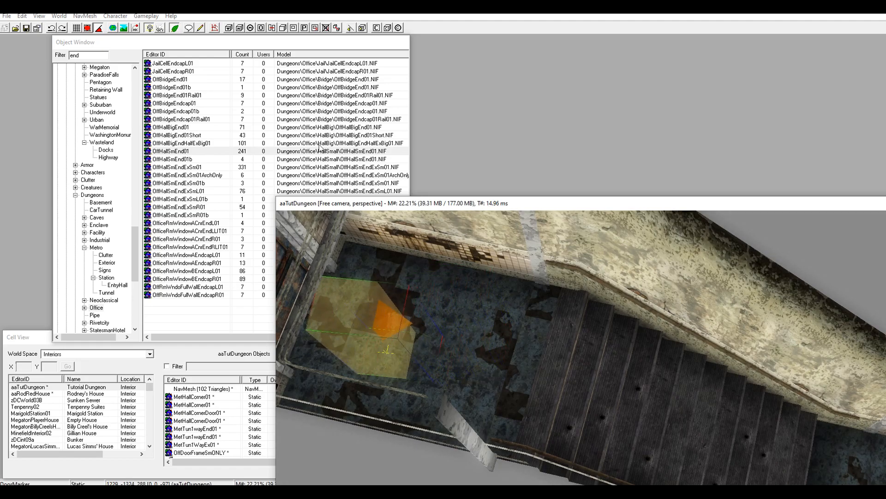
# Finalize the current cell's navmeshes so the door link follows the moved marker, and save the plugin.
pyautogui.click(215, 28)
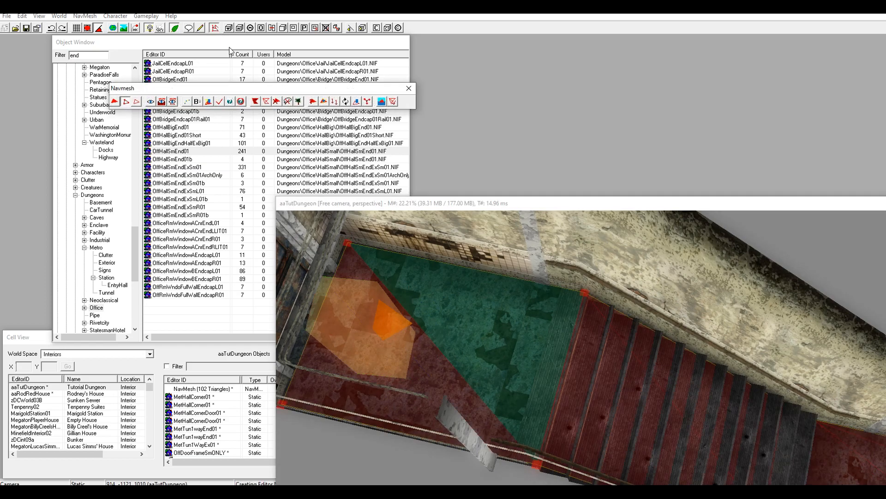
pyautogui.click(219, 102)
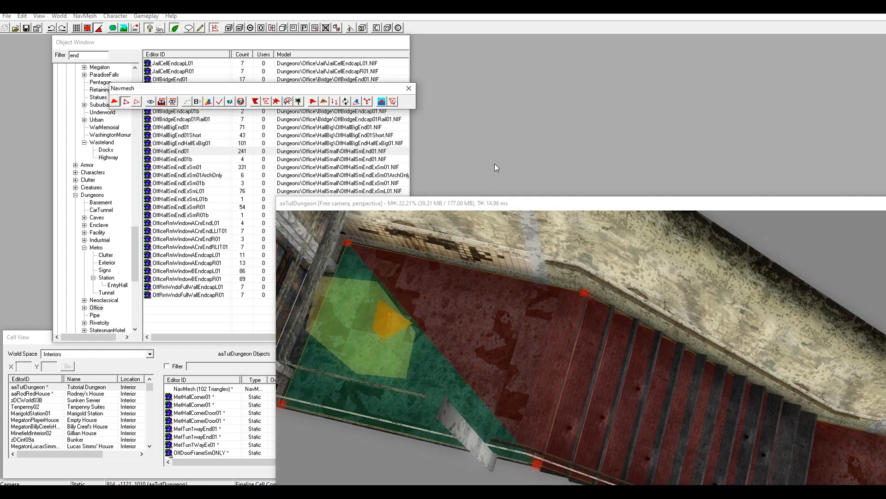
pyautogui.click(409, 89)
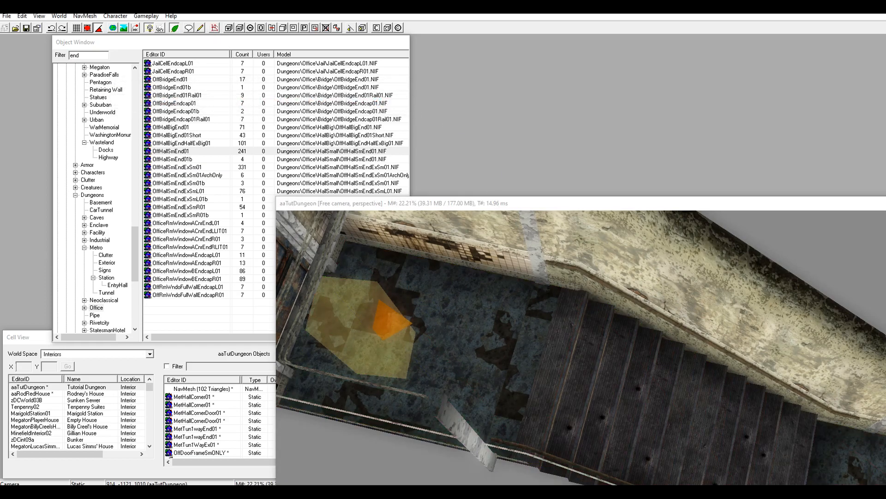
pyautogui.click(27, 31)
# Examine the navmesh coverage across the stairs, hallway, adjoining rooms and large round room in navmesh editing.
pyautogui.scroll(-5, 410, 310)
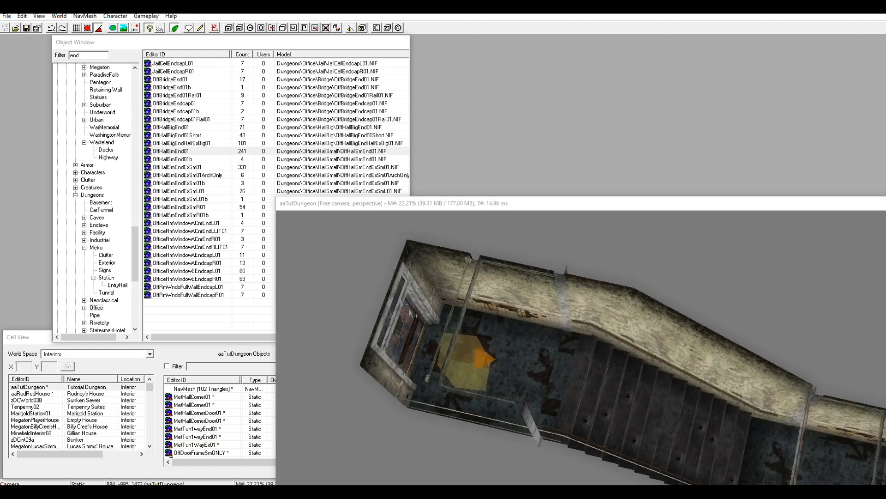
pyautogui.moveTo(534, 446); pyautogui.dragTo(453, 295, button='middle')
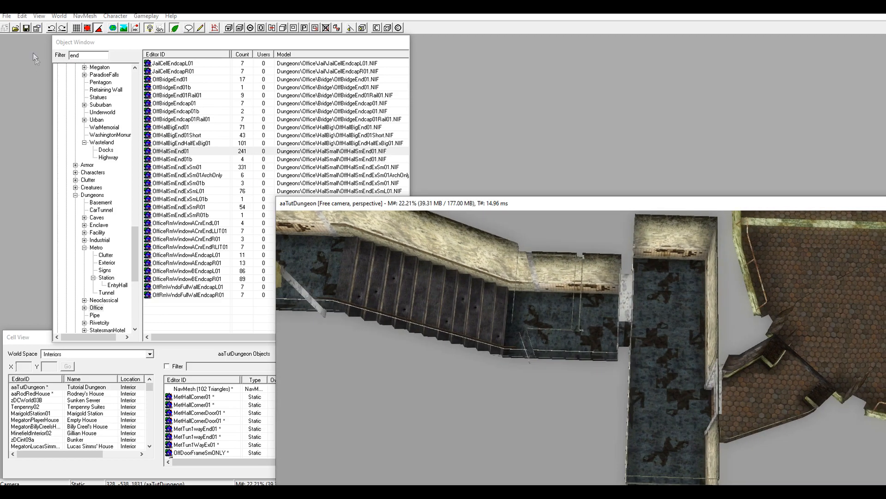
pyautogui.click(214, 28)
pyautogui.moveTo(498, 249); pyautogui.dragTo(685, 364, button='middle')
pyautogui.moveTo(600, 350); pyautogui.dragTo(558, 258, button='middle')
pyautogui.moveTo(553, 327); pyautogui.dragTo(569, 297, button='middle')
pyautogui.moveTo(539, 362); pyautogui.dragTo(524, 324, button='middle')
pyautogui.moveTo(523, 402); pyautogui.dragTo(459, 261, button='middle')
pyautogui.moveTo(432, 357)
pyautogui.mouseDown(button='middle')
pyautogui.moveTo(404, 426)
pyautogui.moveTo(509, 373)
pyautogui.moveTo(528, 343)
pyautogui.moveTo(571, 323)
pyautogui.moveTo(591, 325)
pyautogui.moveTo(569, 442)
pyautogui.moveTo(597, 414)
pyautogui.moveTo(595, 319)
pyautogui.moveTo(596, 410)
pyautogui.moveTo(592, 371)
pyautogui.moveTo(562, 321)
pyautogui.moveTo(553, 336)
pyautogui.moveTo(552, 446)
pyautogui.moveTo(534, 297)
pyautogui.moveTo(515, 254)
pyautogui.moveTo(500, 342)
pyautogui.moveTo(511, 362)
pyautogui.moveTo(553, 381)
pyautogui.moveTo(565, 275)
pyautogui.moveTo(462, 403)
pyautogui.moveTo(530, 329)
pyautogui.moveTo(512, 301)
pyautogui.moveTo(483, 347)
pyautogui.moveTo(538, 399)
pyautogui.moveTo(572, 353)
pyautogui.moveTo(532, 303)
pyautogui.moveTo(679, 440)
pyautogui.moveTo(556, 395)
pyautogui.moveTo(558, 366)
pyautogui.moveTo(507, 308)
pyautogui.moveTo(669, 481)
pyautogui.mouseUp(button='middle')
pyautogui.moveTo(503, 380); pyautogui.dragTo(494, 478, button='middle')
pyautogui.moveTo(537, 358); pyautogui.dragTo(613, 310, button='middle')
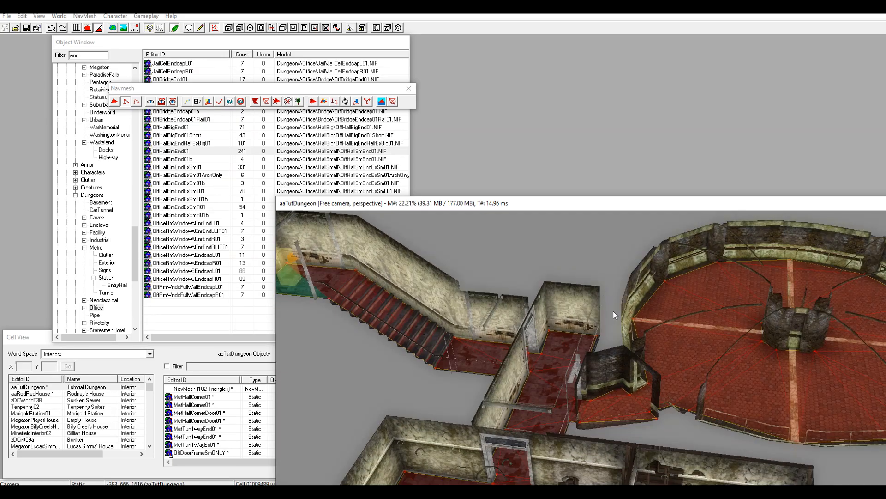